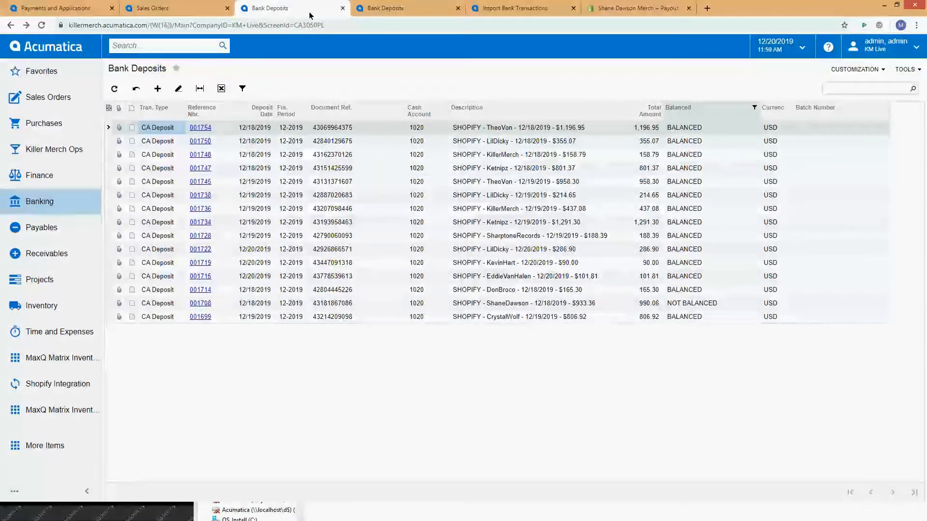
Step: Check the Balanced status of the first seven bank deposits in the list
left_click(685, 128)
left_click(682, 139)
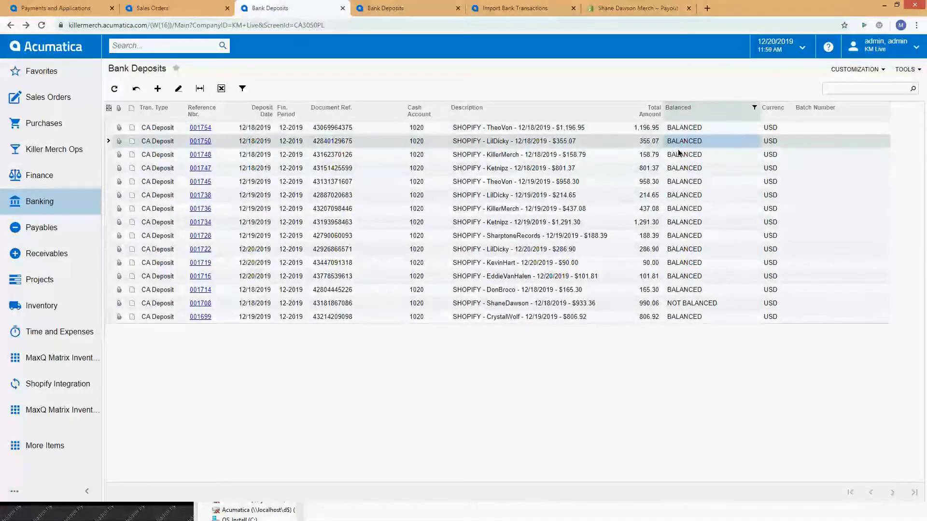
left_click(677, 155)
left_click(678, 169)
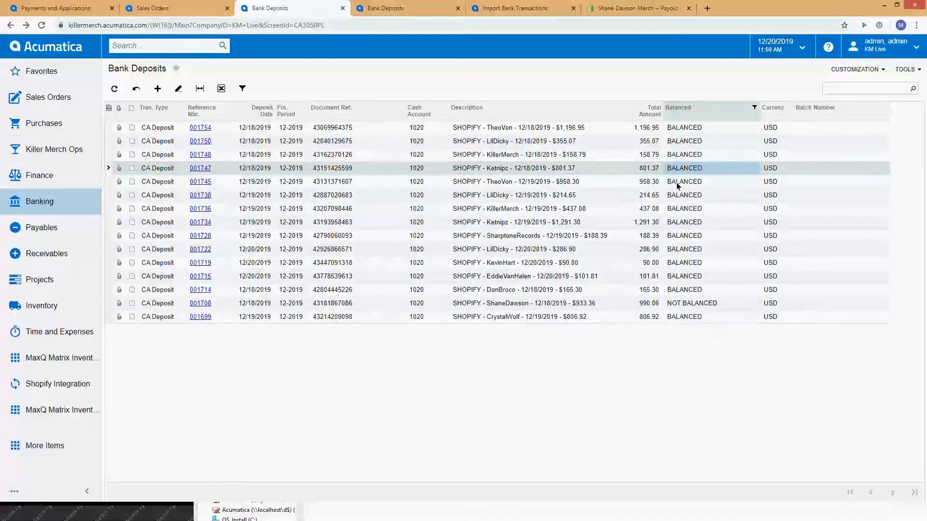
left_click(677, 182)
left_click(675, 195)
left_click(674, 209)
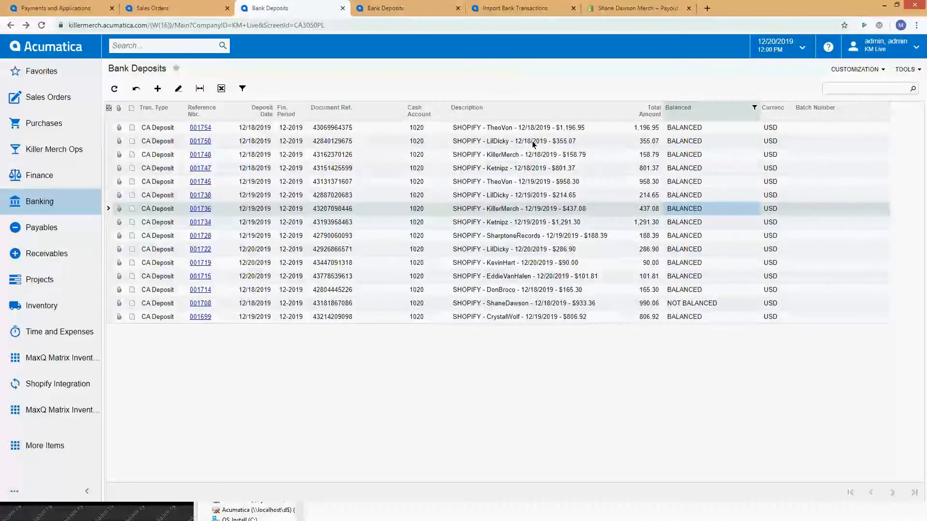
Step: Examine the payout amounts in the descriptions of the first three Shopify deposits
left_click(576, 126)
left_click(580, 139)
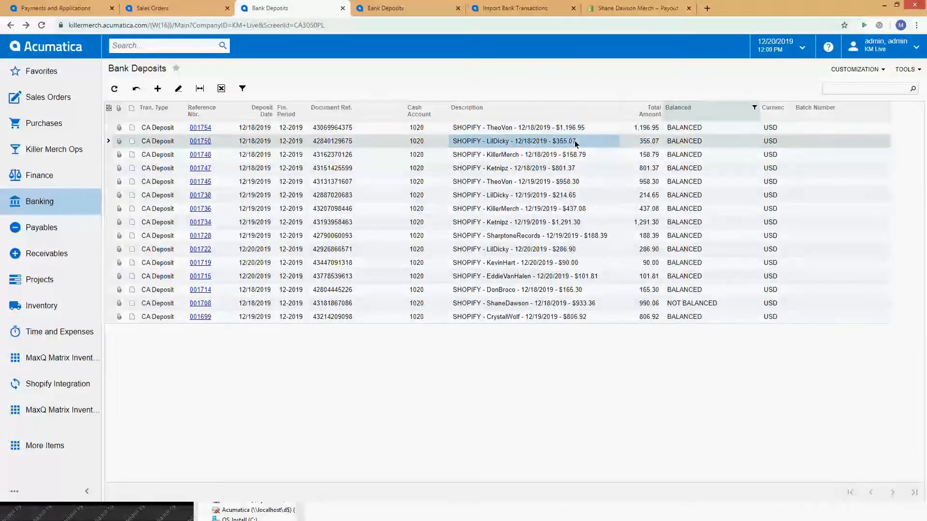
left_click(580, 130)
left_click(577, 142)
left_click(580, 129)
left_click(574, 142)
left_click(574, 152)
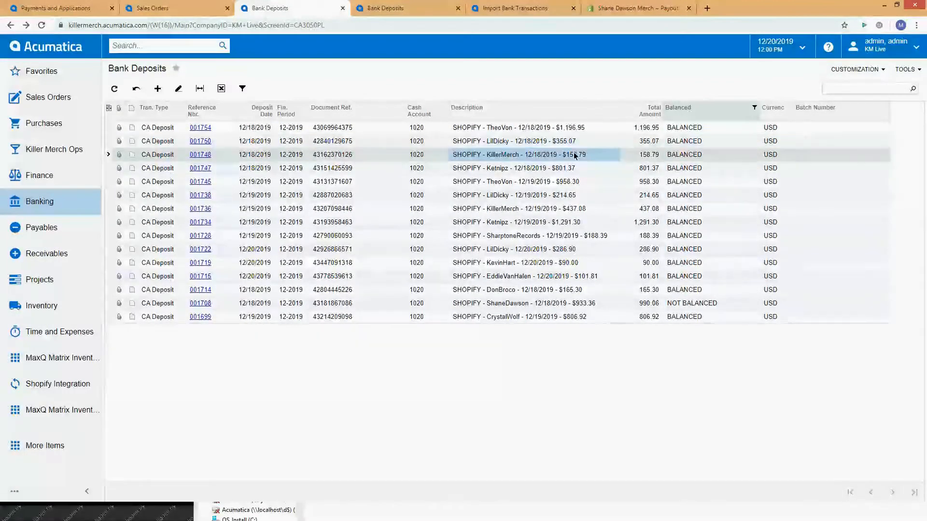
left_click(574, 129)
left_click(572, 141)
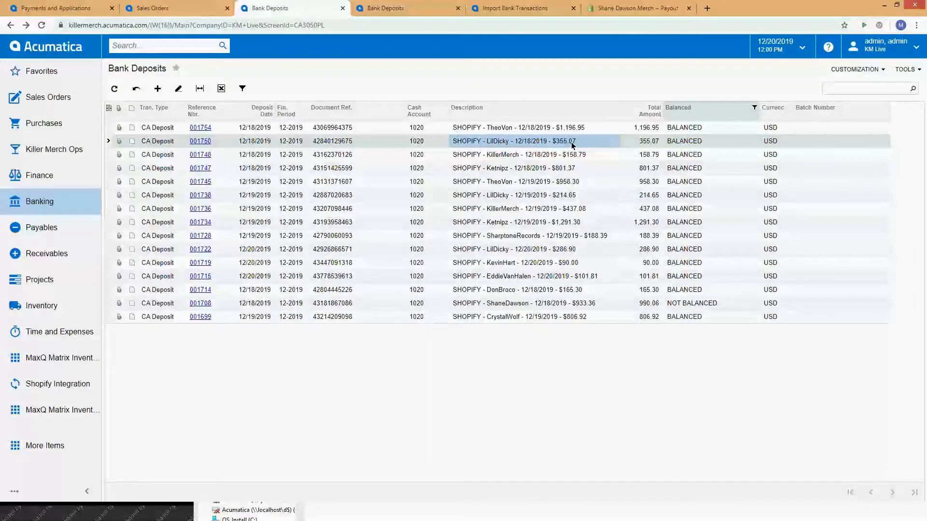
Step: Review the Total Amount of the first seven deposits against the payout amounts in their descriptions
left_click(652, 129)
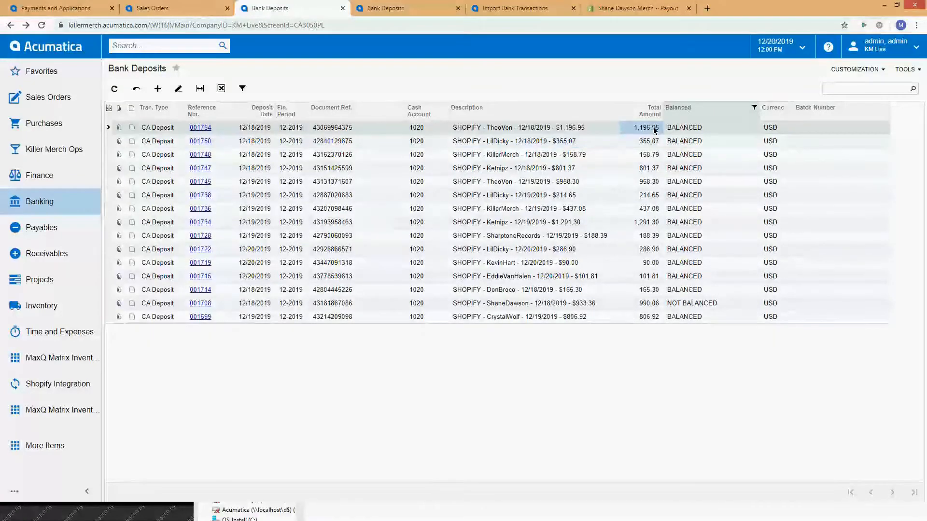
left_click(648, 145)
left_click(644, 156)
left_click(644, 167)
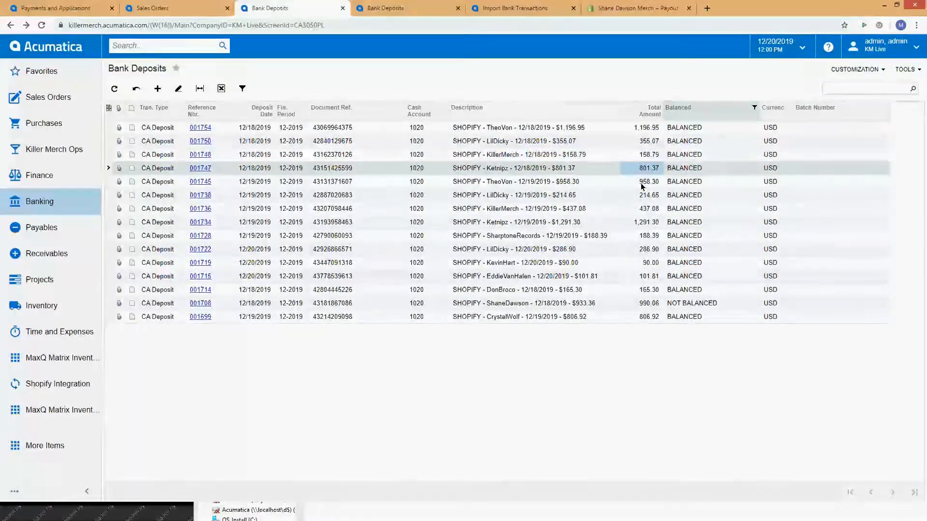
left_click(642, 182)
left_click(640, 197)
left_click(640, 210)
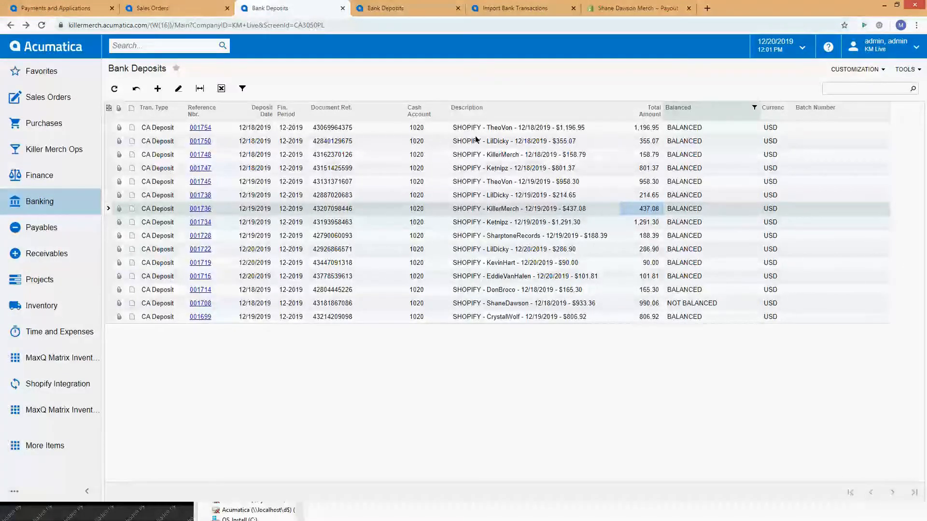
Step: Examine the store names and payout dates in the descriptions of the first six deposits
left_click(492, 128)
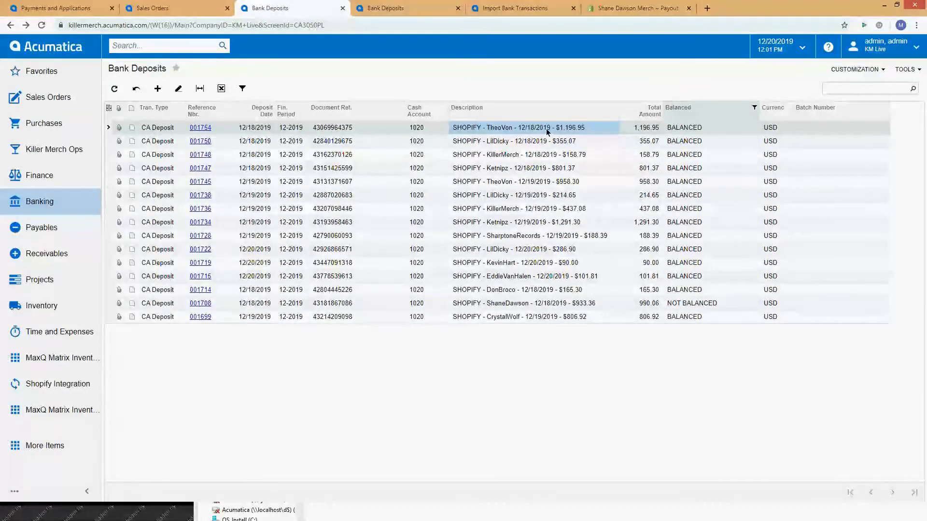
left_click(507, 141)
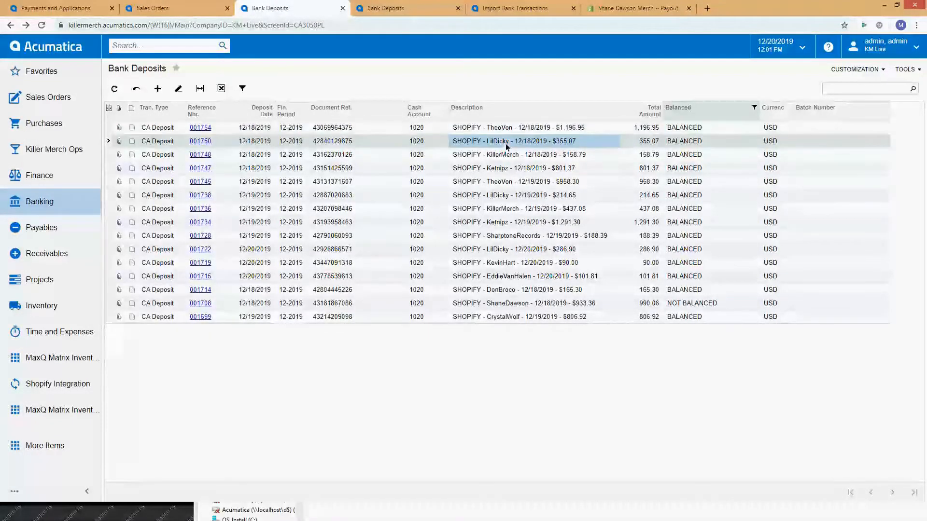
left_click(503, 155)
left_click(502, 168)
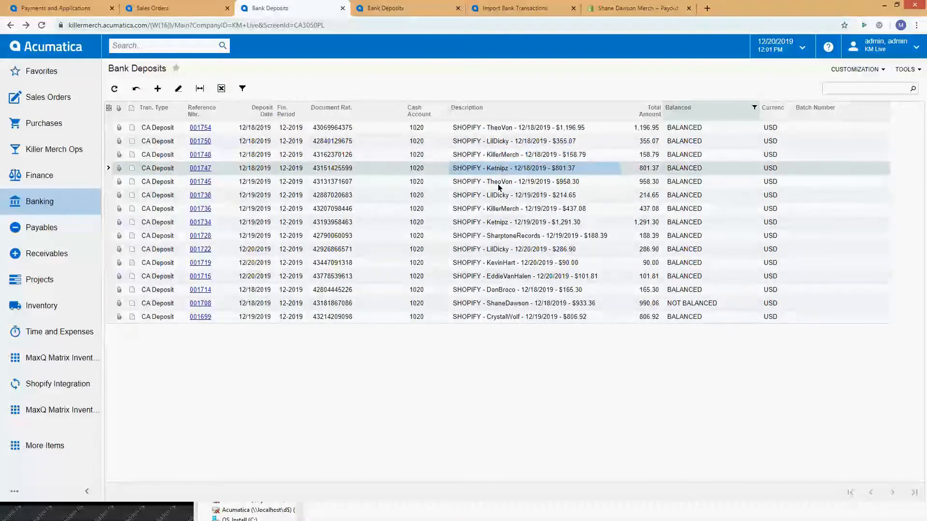
left_click(501, 182)
left_click(498, 198)
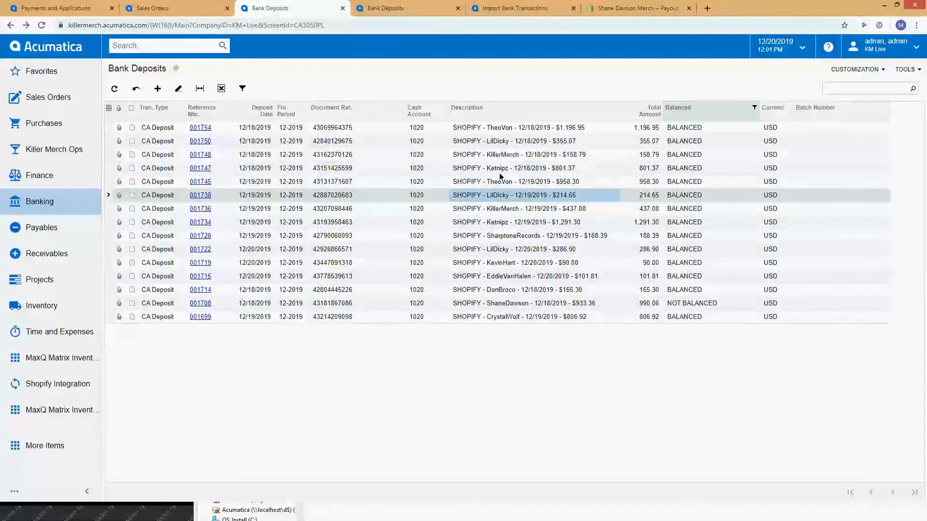
left_click(503, 128)
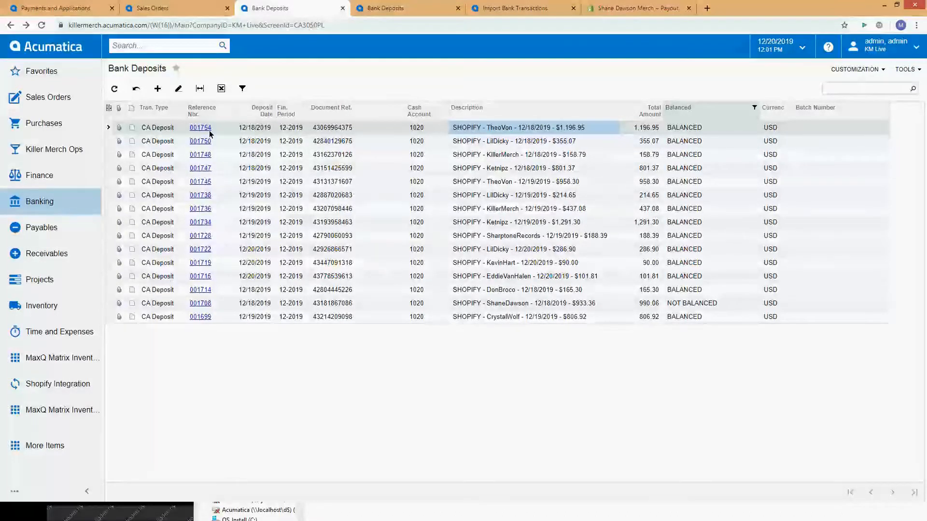
Step: Compare status, total and description payout for the TheoVon 12/18/2019 deposit, and inspect the ShaneDawson 12/18/2019 deposit's description
left_click(736, 129)
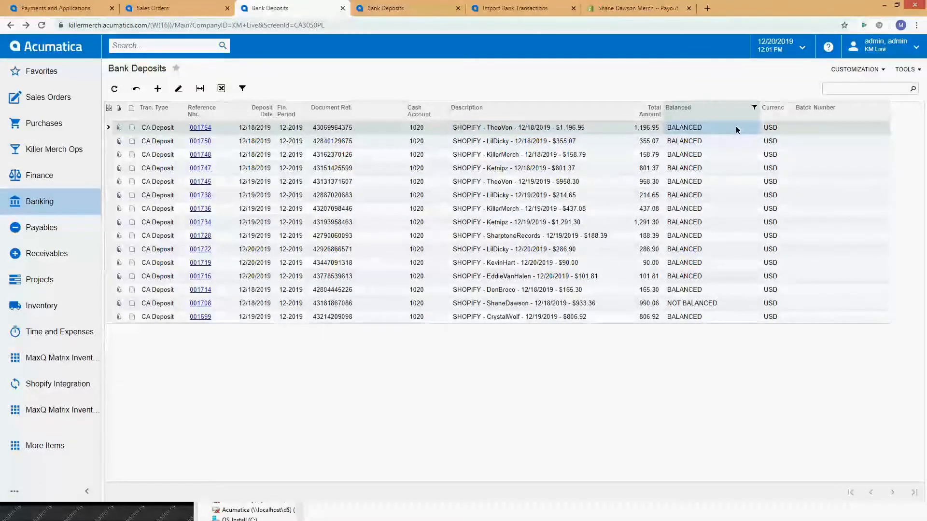
left_click(644, 126)
left_click(599, 127)
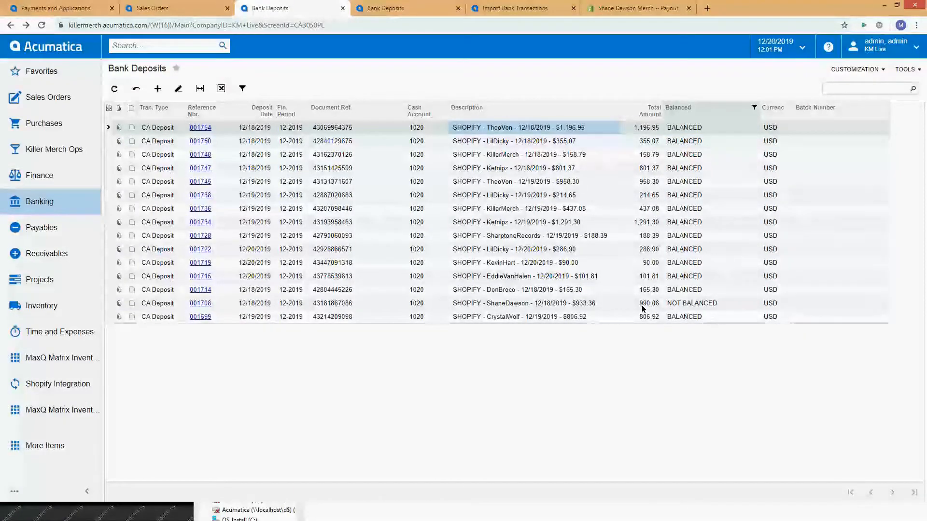
left_click(597, 303)
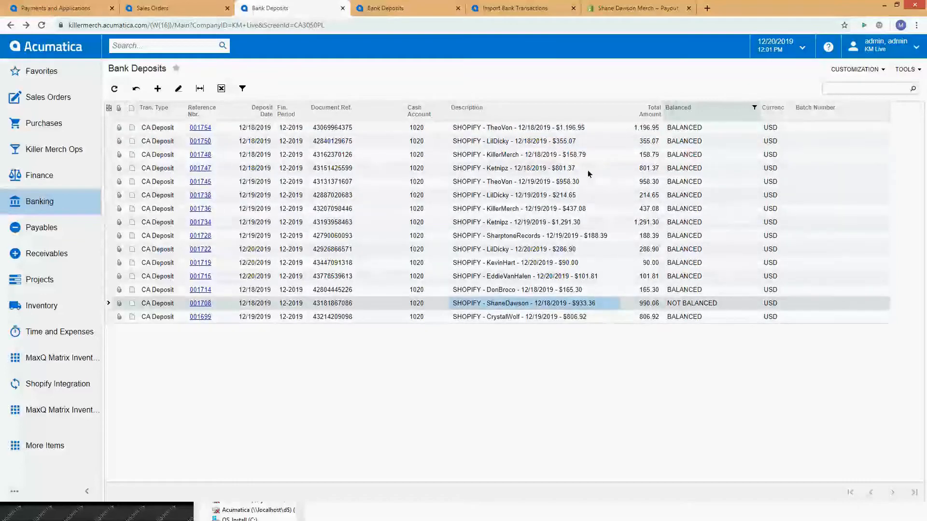
left_click(588, 131)
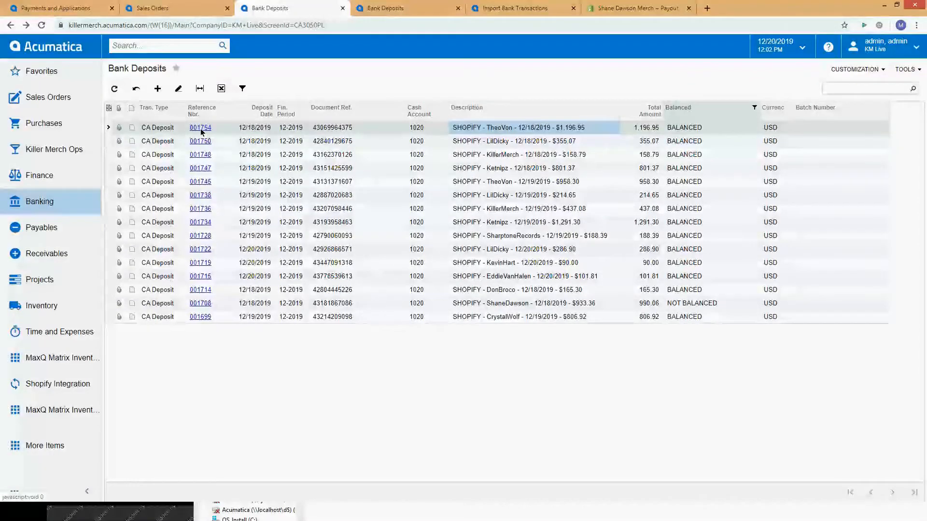
Step: Recheck the Balanced status of the first five deposits and compare the first deposit's description amount with its total
left_click(693, 129)
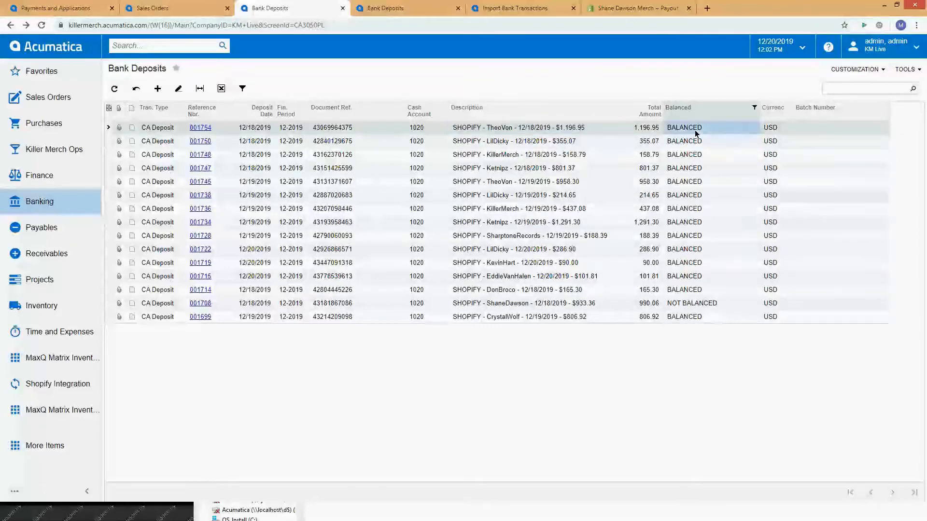
left_click(691, 144)
left_click(688, 155)
left_click(687, 169)
left_click(685, 182)
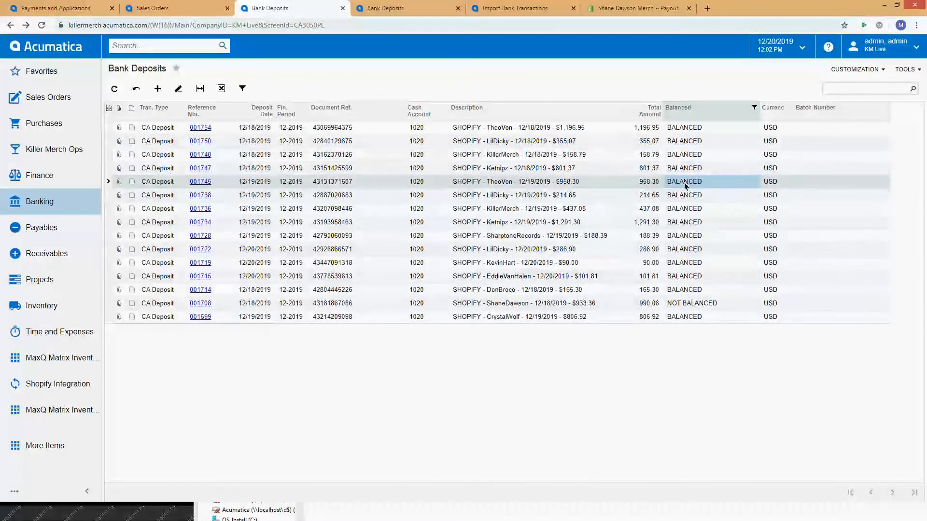
left_click(564, 129)
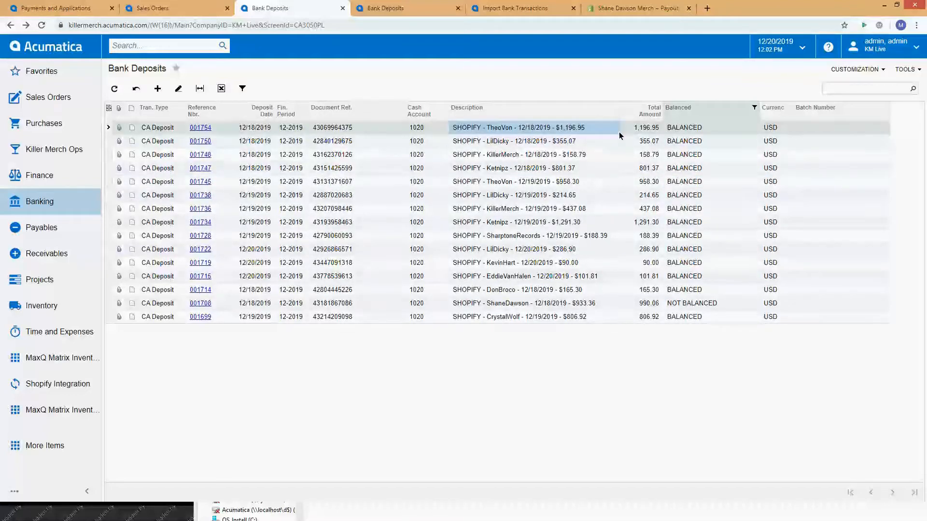
left_click(648, 129)
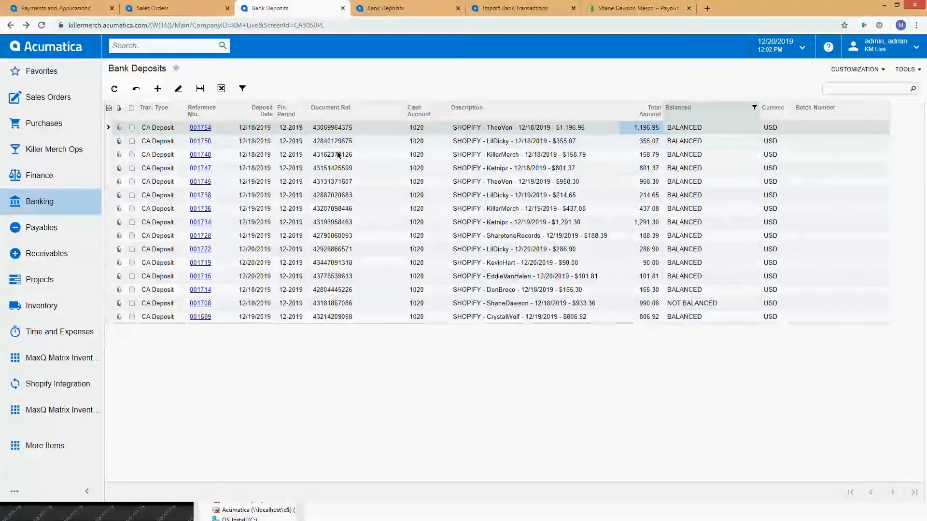
Step: Open the TheoVon 12/18/2019 deposit and review its document reference, total amount and included payments
left_click(200, 127)
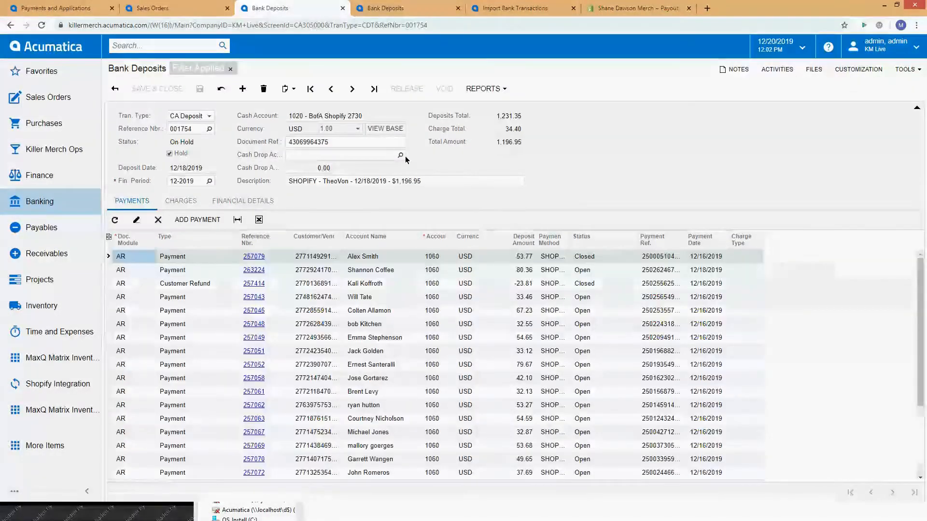
left_click_drag(495, 155, 496, 177)
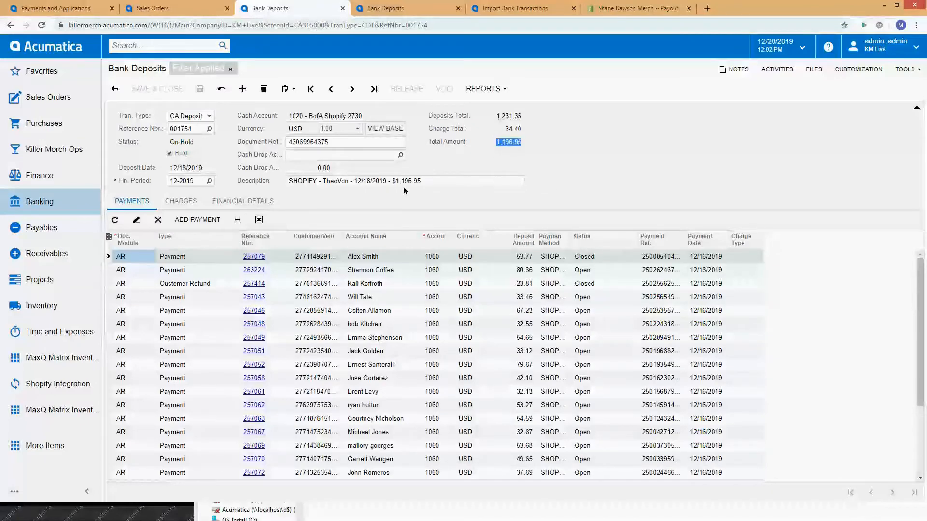
left_click(312, 144)
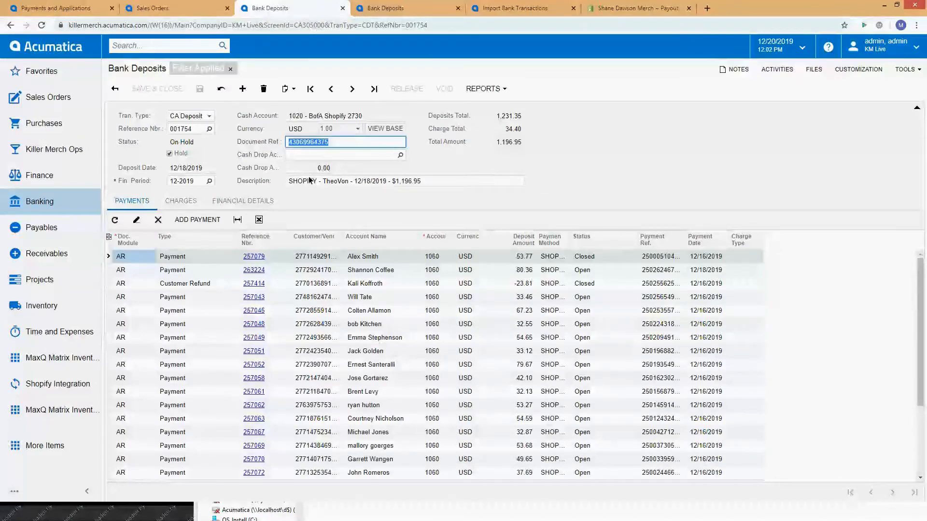
left_click(299, 141)
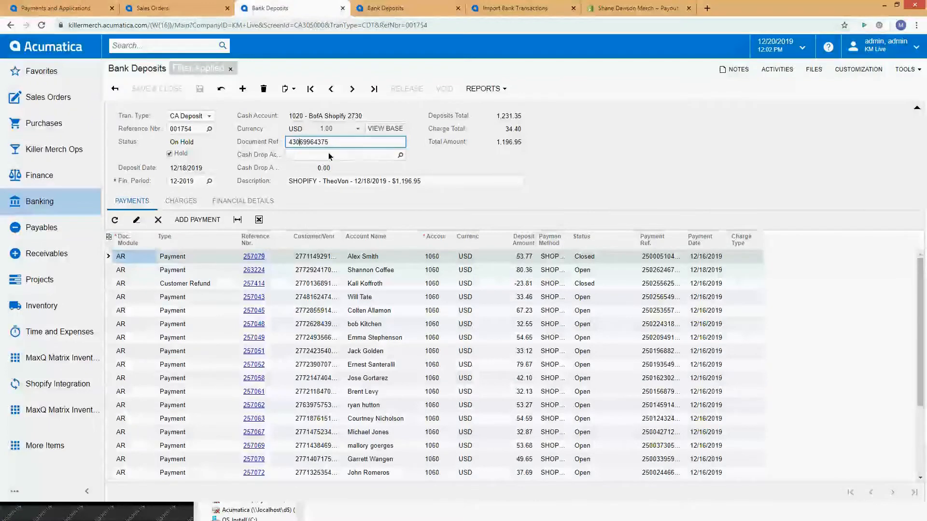
double_click(504, 144)
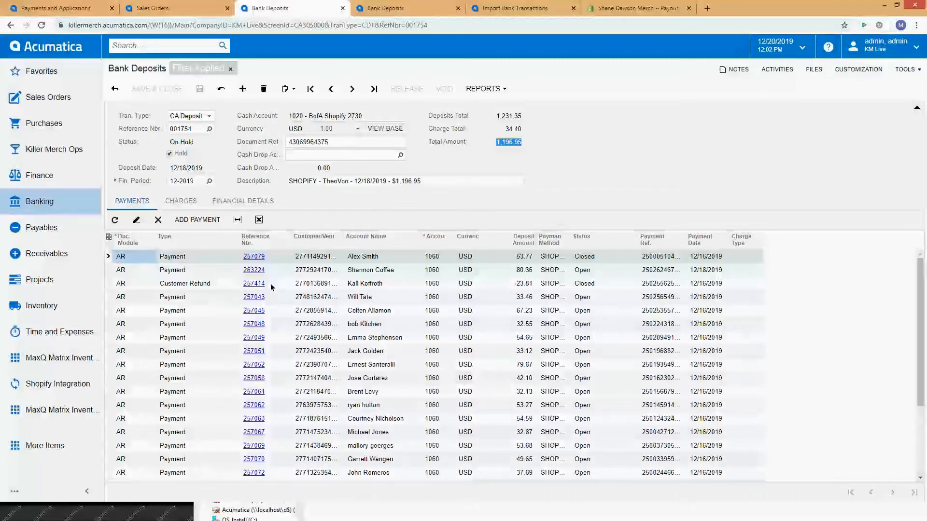
scroll(271, 287, "down", 5)
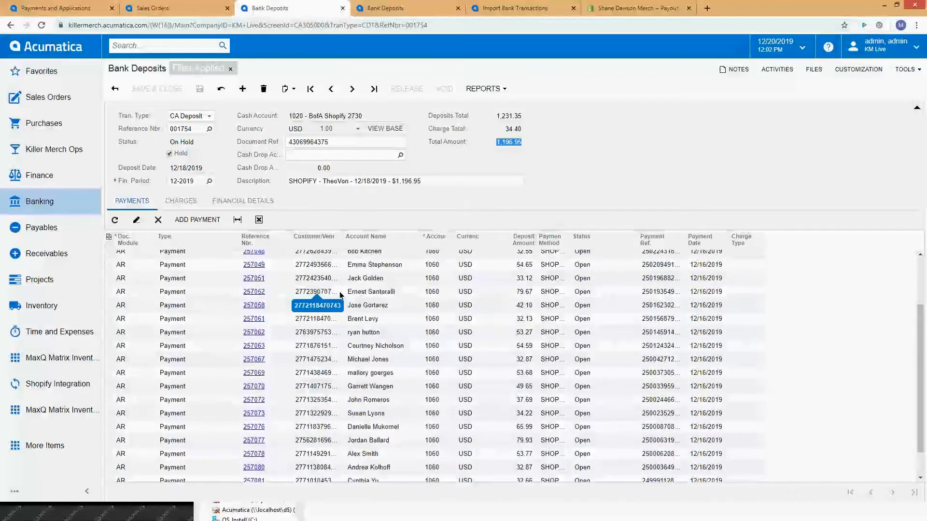
scroll(340, 295, "up", 5)
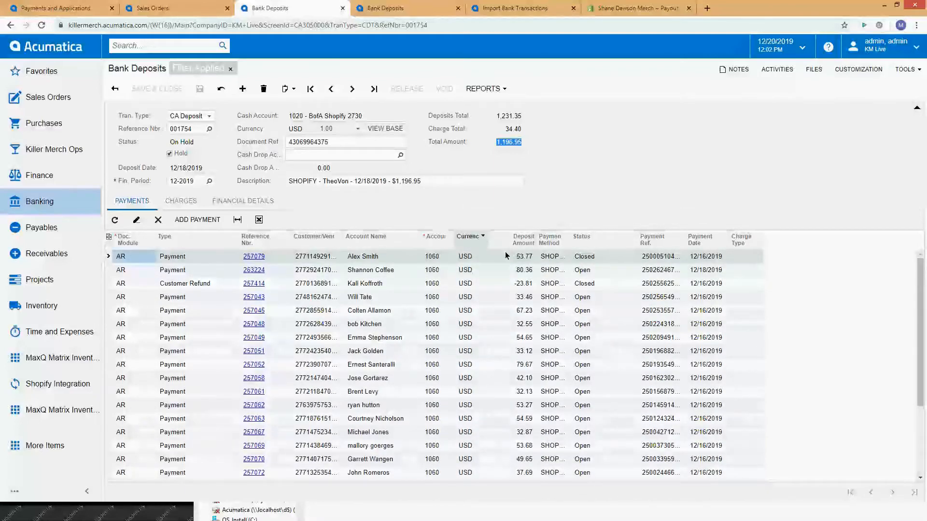
Step: Show the deposit's charges and examine the SHOPIFYFEE, SHOPIFYCBF, SHOPIFYADJ and SHOPIFYREF amounts against the total amount
left_click(194, 203)
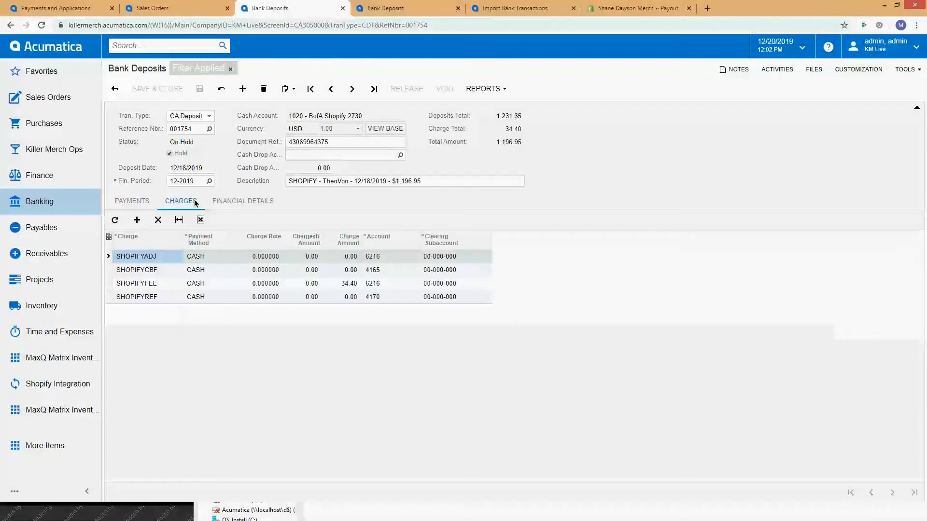
left_click(351, 286)
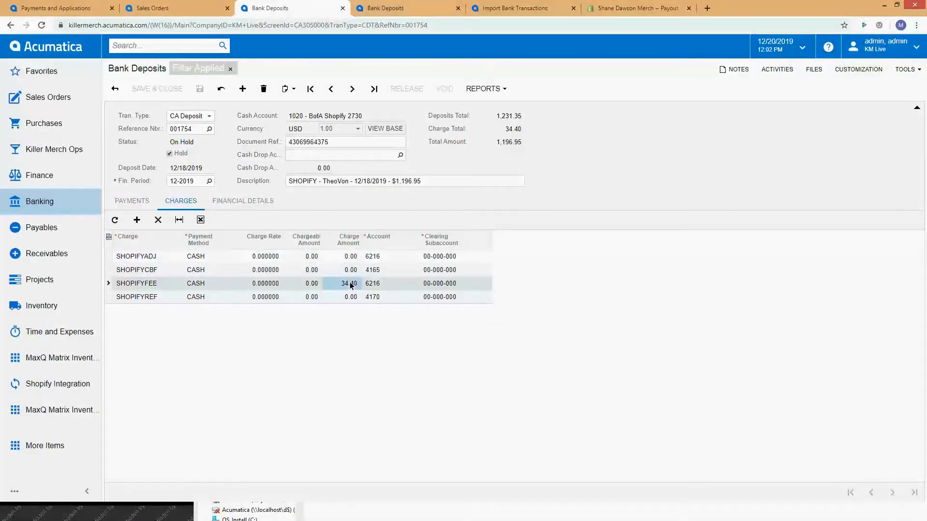
left_click(343, 270)
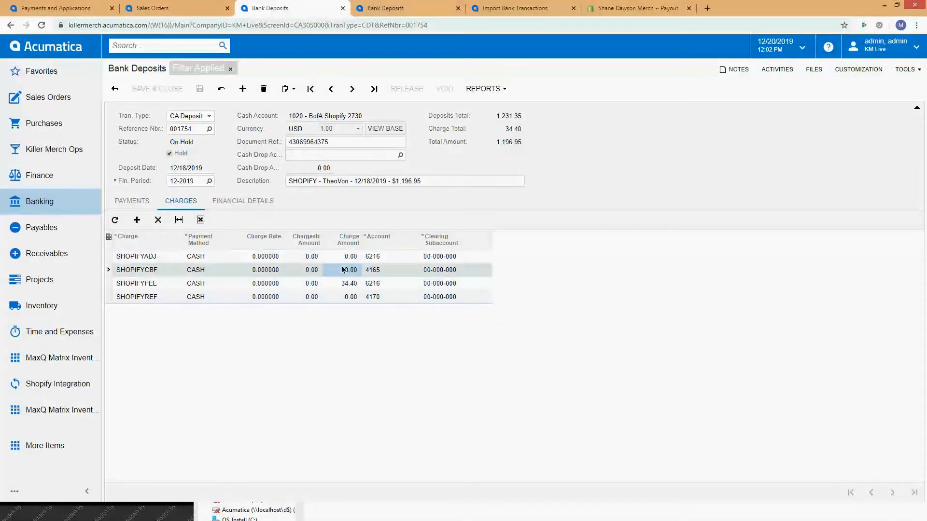
left_click(347, 258)
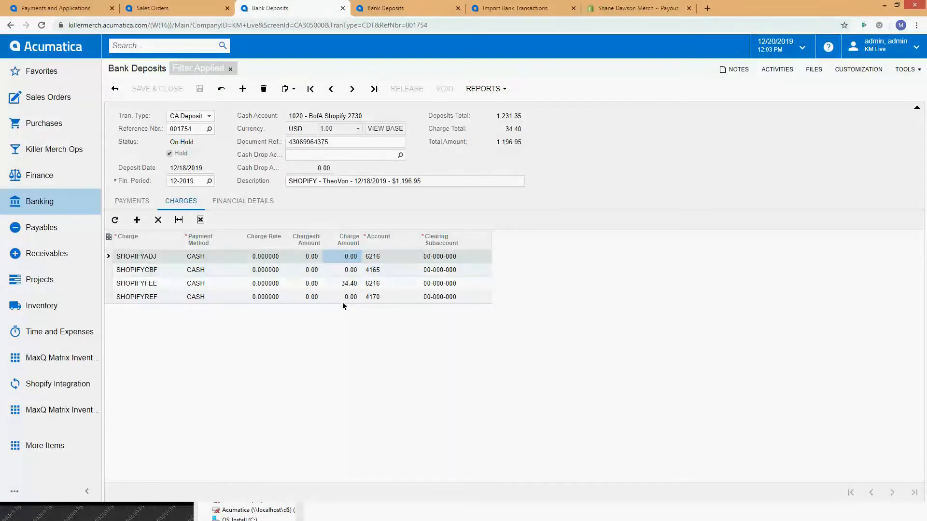
left_click(343, 297)
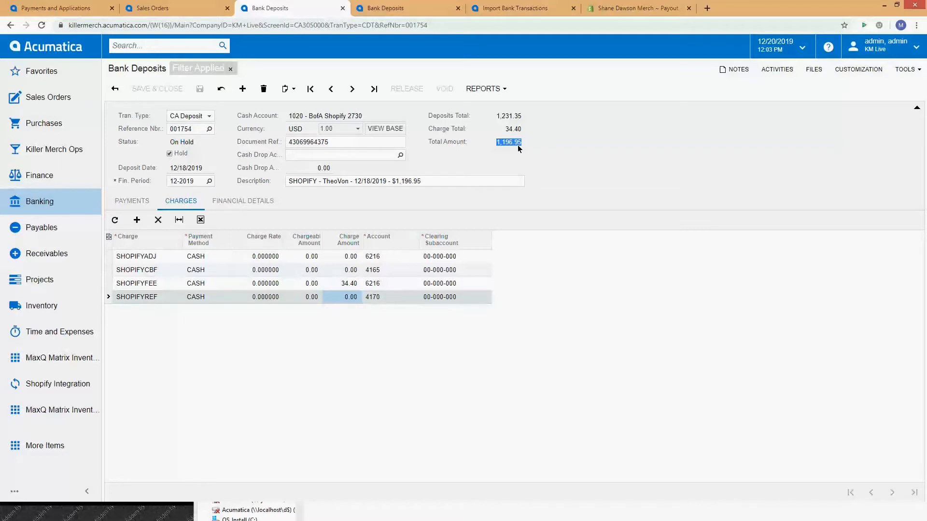
left_click(350, 287)
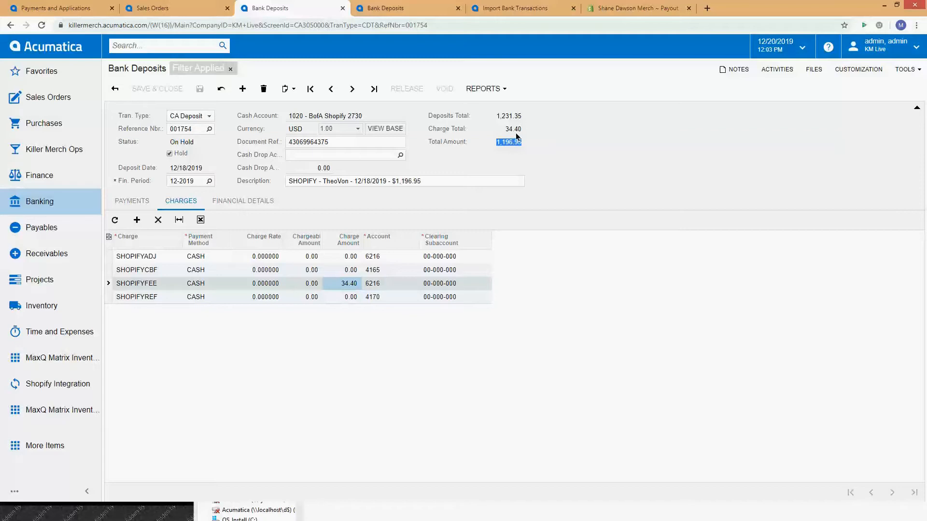
Step: Compare the TheoVon deposit's deposits total and charge total with its SHOPIFYFEE charge amount
double_click(515, 116)
double_click(516, 128)
left_click(356, 283)
Step: Try taking the TheoVon 12/18/2019 deposit off hold, and discard the change to return to the deposit list
left_click(169, 154)
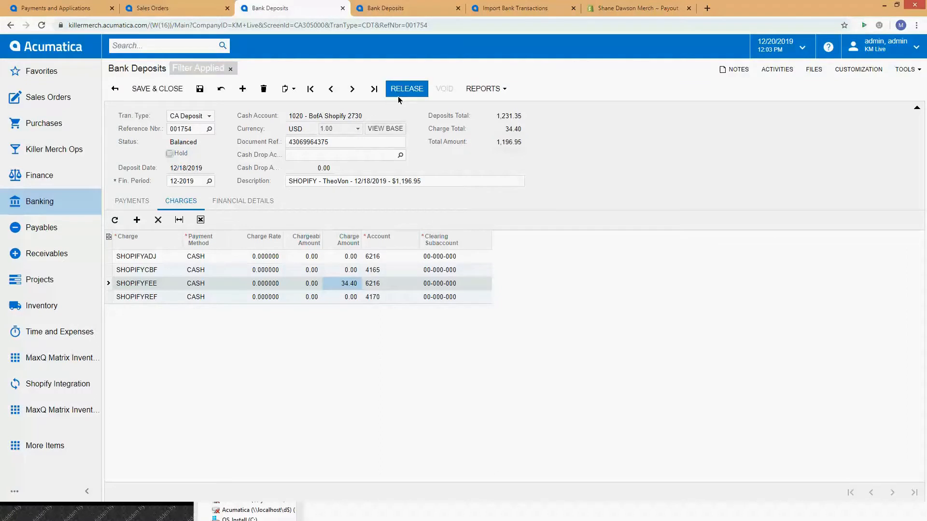
left_click(116, 89)
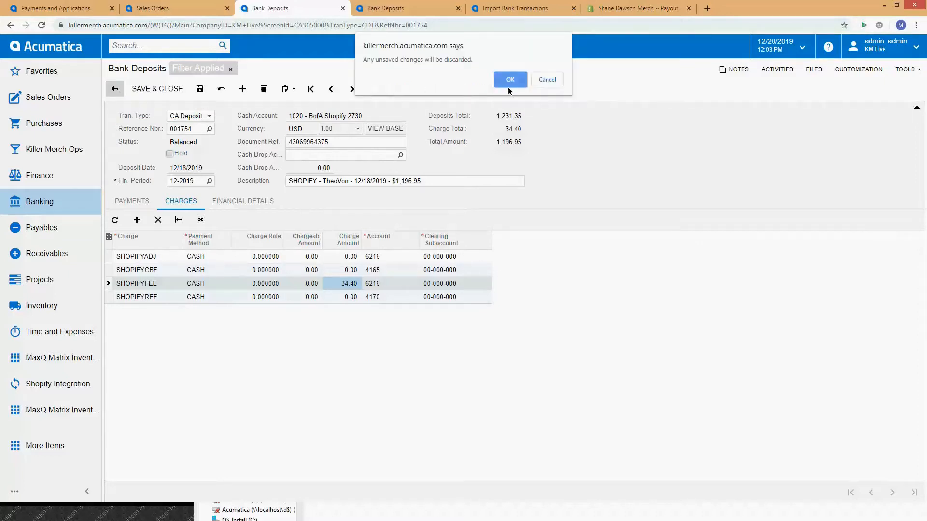
left_click(510, 81)
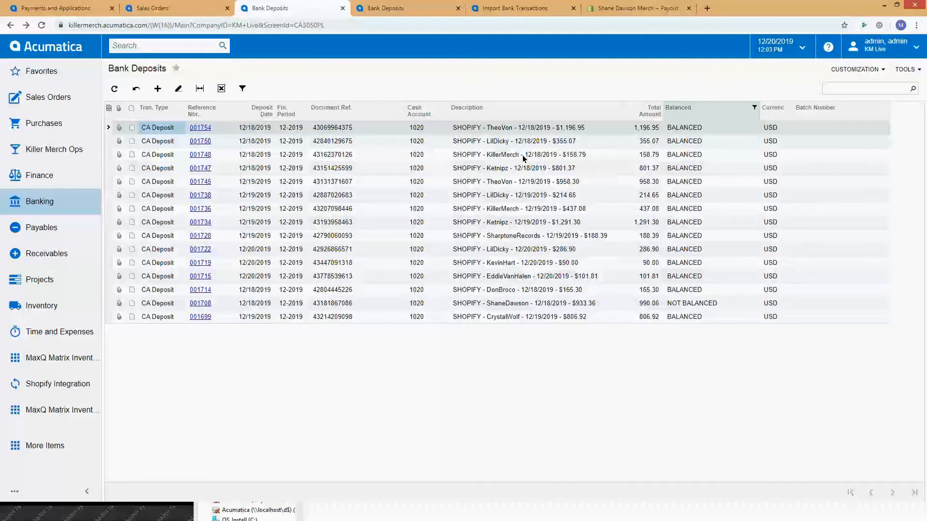
Step: Open the LilDicky 12/18/2019 deposit, try taking it off hold, and discard the change to return to the list
left_click(201, 143)
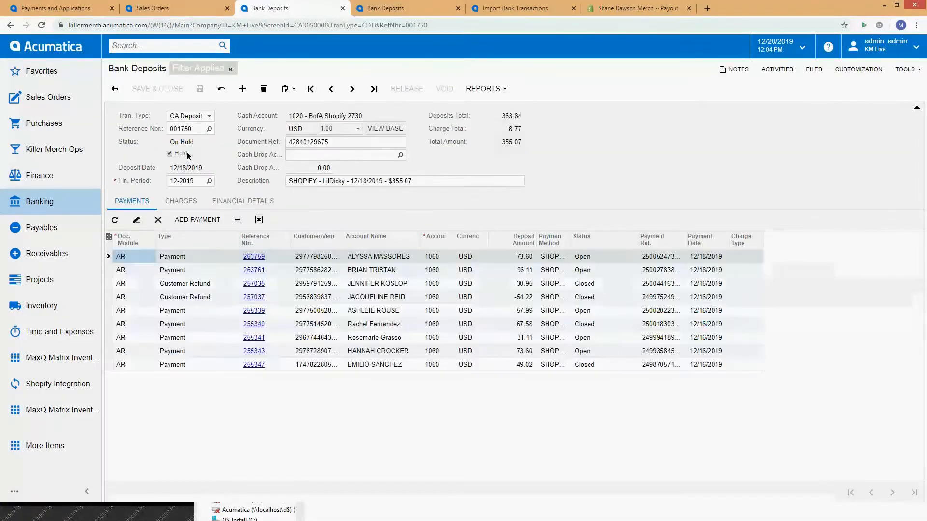
left_click(170, 154)
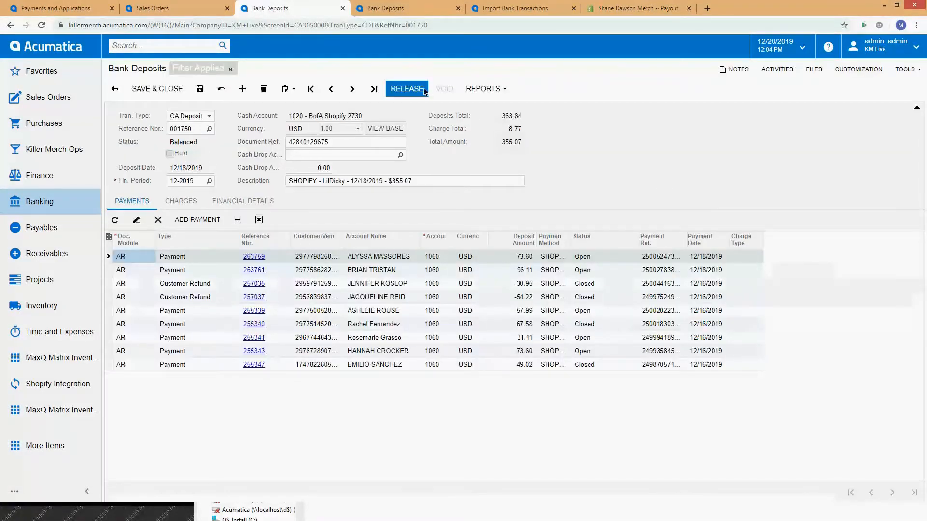
left_click(115, 89)
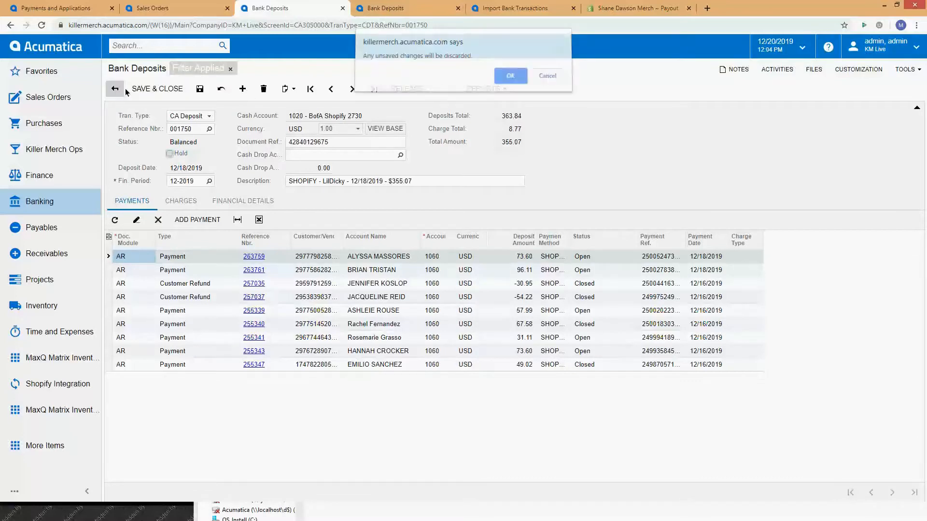
left_click(498, 77)
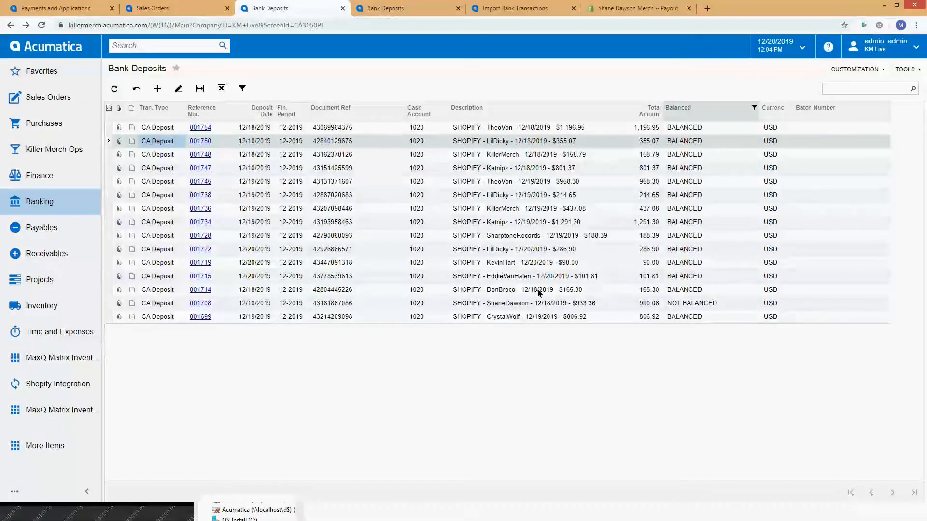
Step: Compare the ShaneDawson 12/18/2019 deposit's balance status and total amount with the payout in its description
left_click(680, 305)
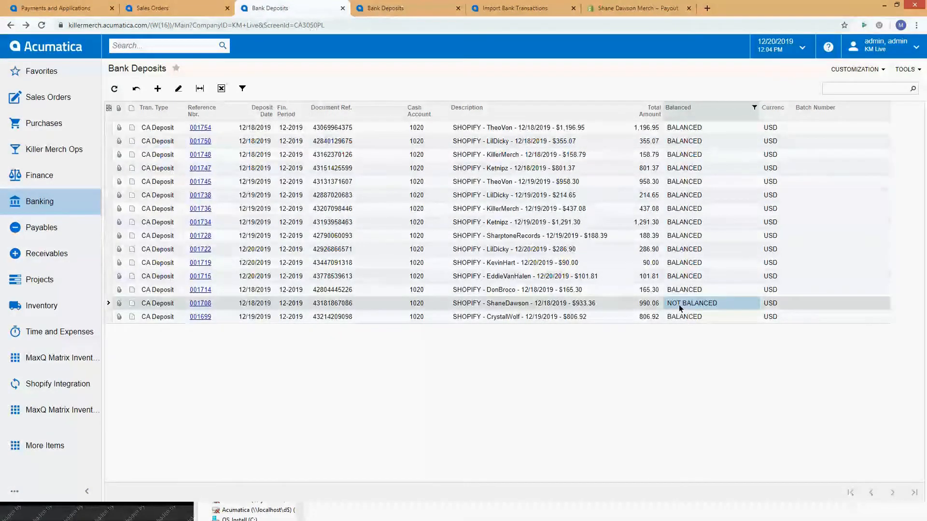
left_click(586, 305)
left_click(654, 305)
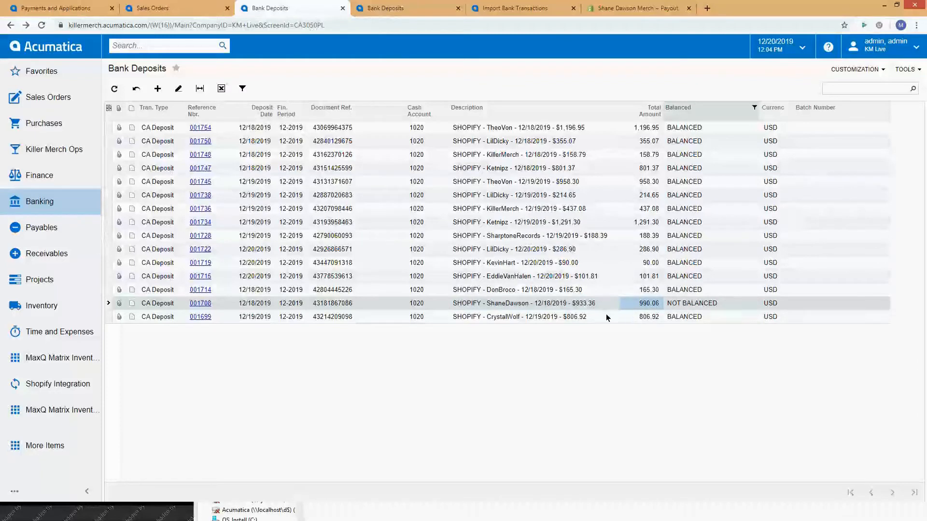
left_click(592, 306)
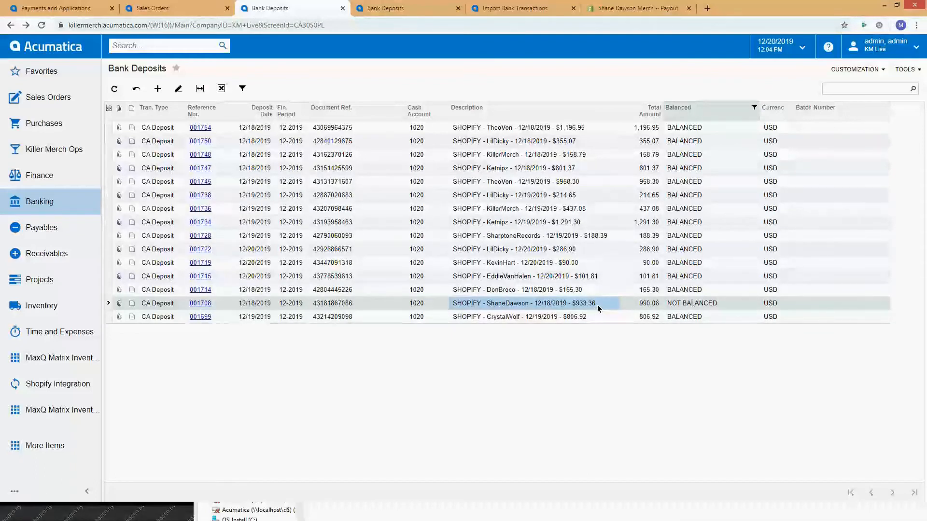
left_click(654, 302)
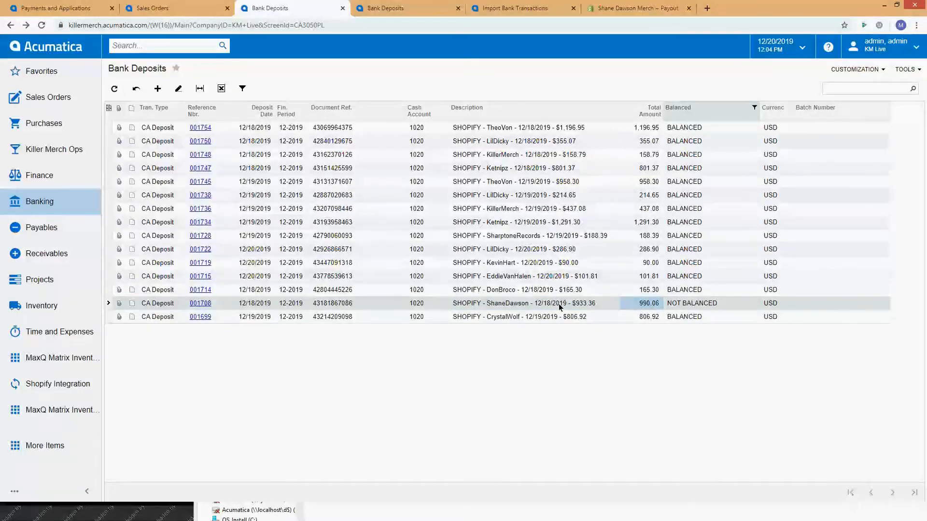
Step: Open the ShaneDawson 12/18/2019 deposit and inspect the missing refund's description and disbursement in the imported bank transactions
left_click(203, 304)
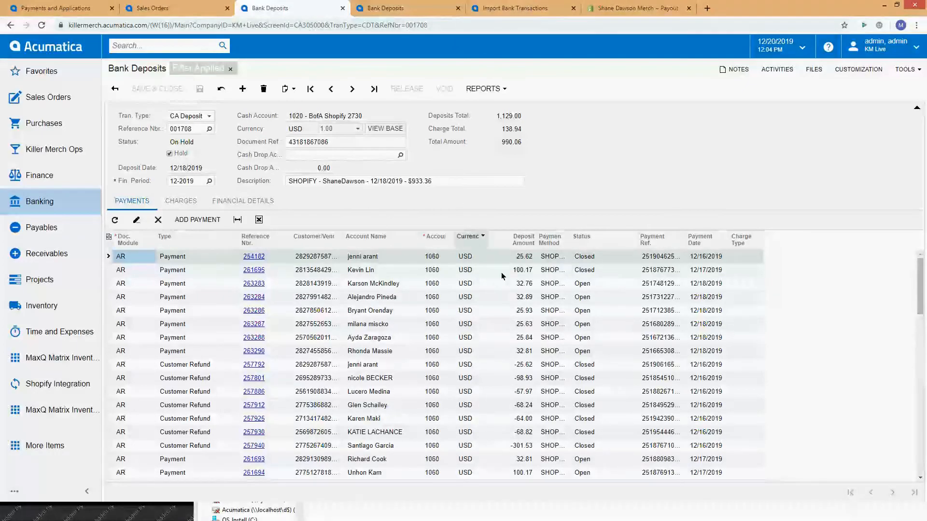
left_click(523, 7)
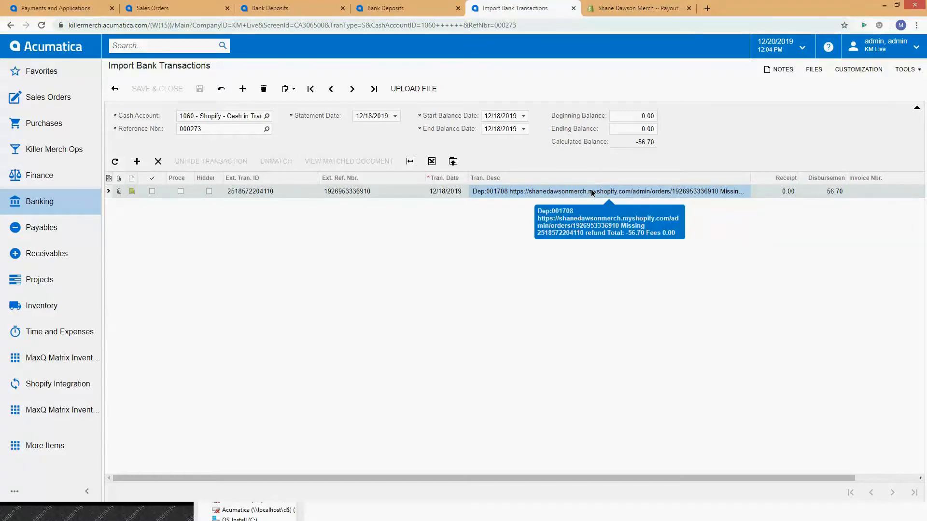
left_click(836, 193)
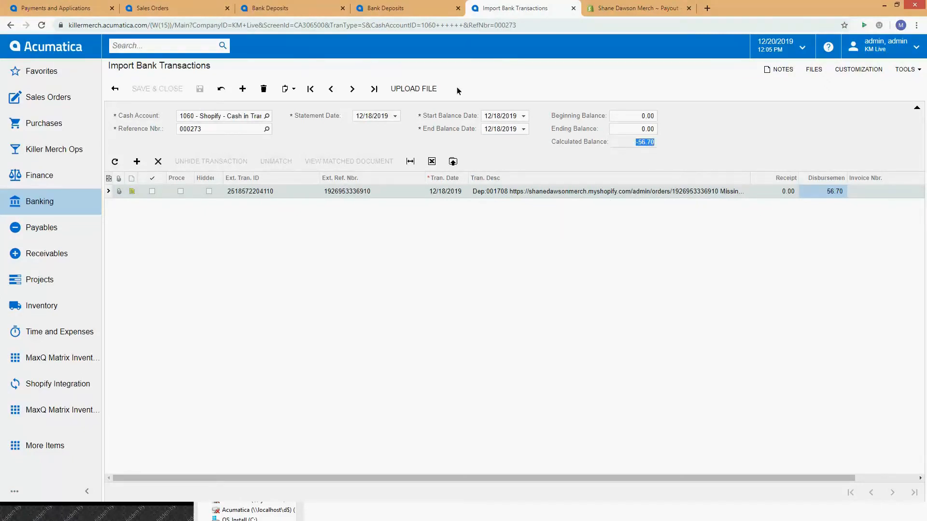
Step: Show the ShaneDawson deposit's charges and set the SHOPIFYADJ charge amount to 56.70
left_click(386, 10)
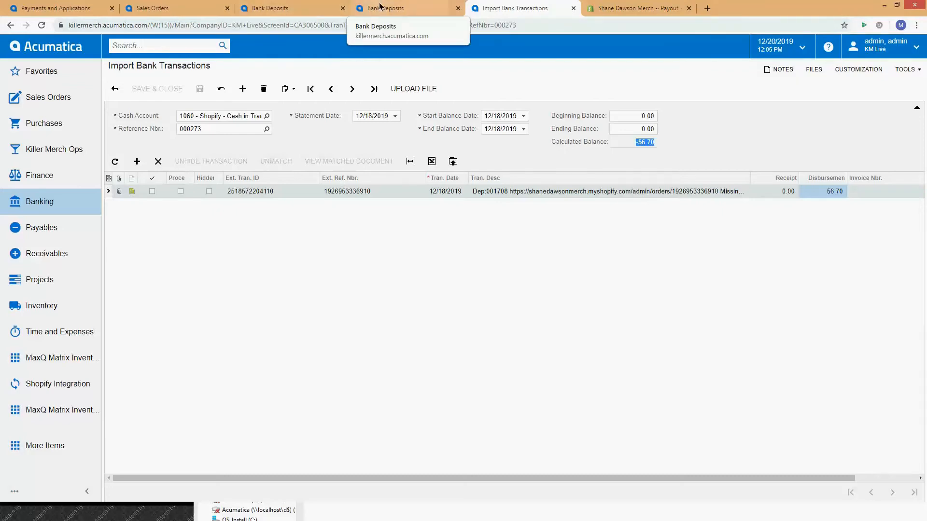
left_click(179, 201)
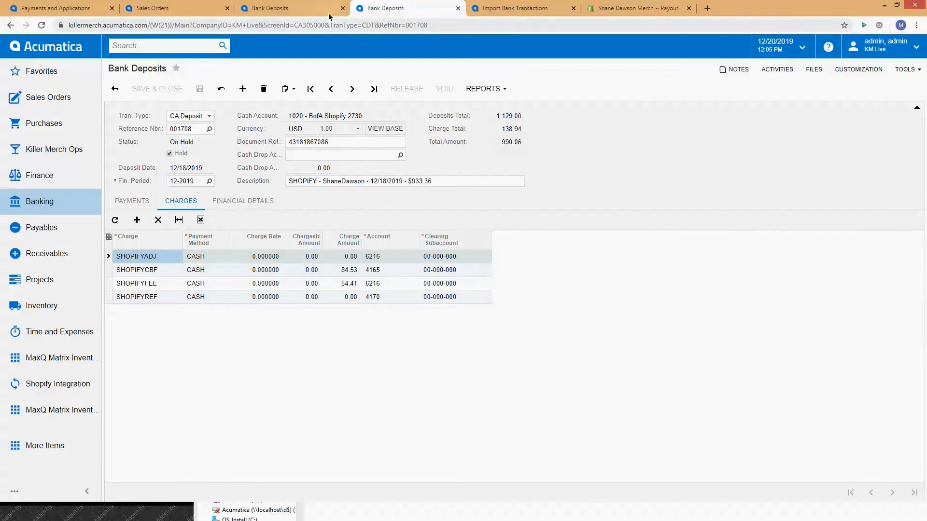
left_click(283, 10)
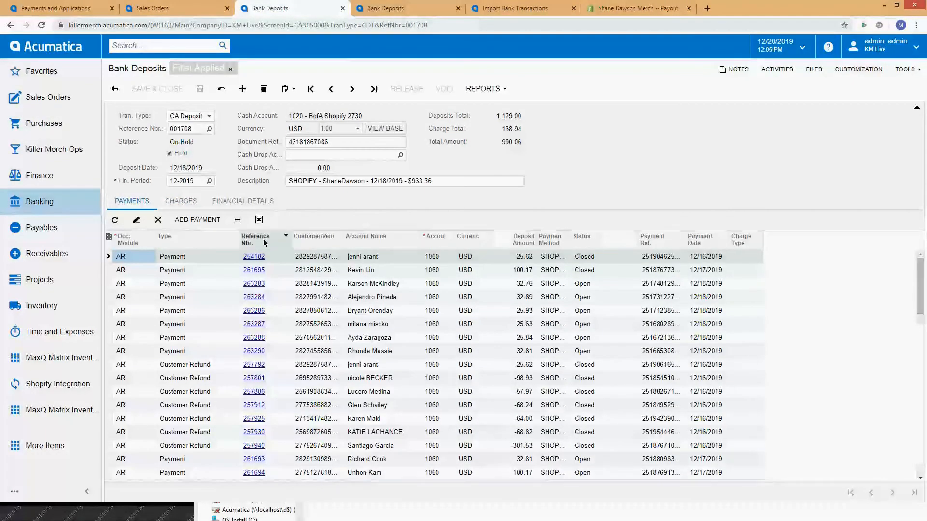
left_click(180, 201)
left_click(348, 258)
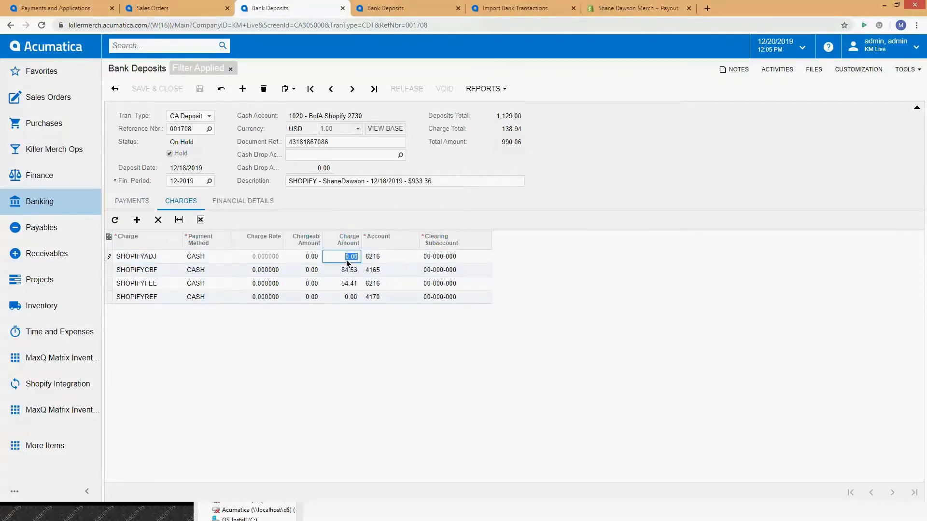
type("56.70-")
left_click(345, 269)
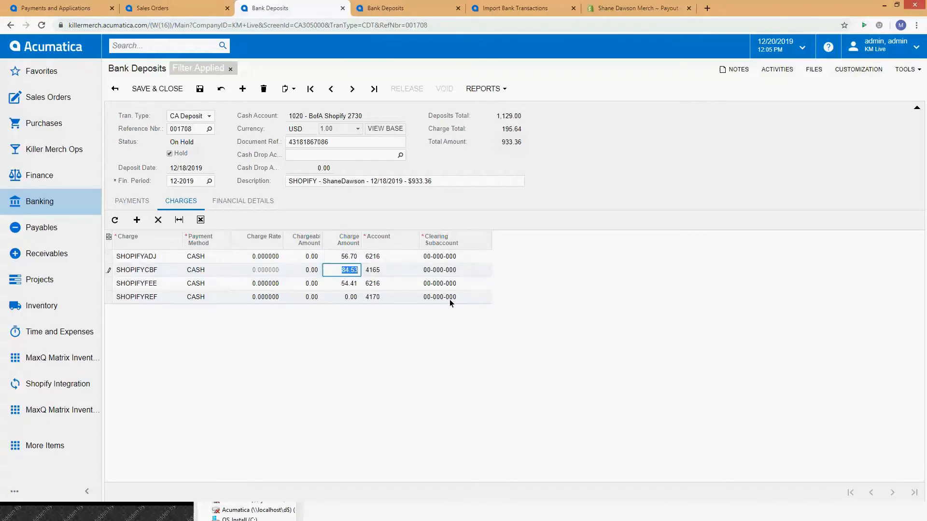
Step: Reset the SHOPIFYADJ charge amount to 0 and set the SHOPIFYREF charge amount to 56.70
left_click(347, 256)
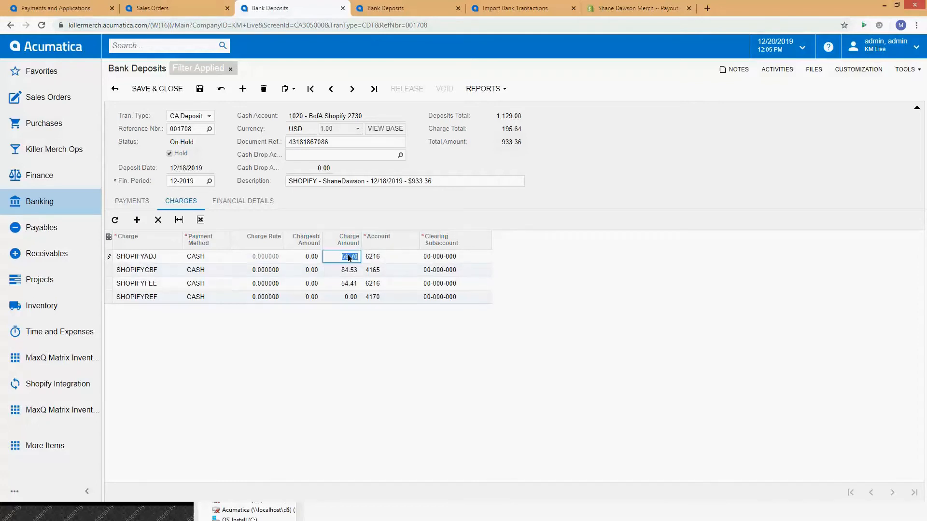
left_click(345, 296)
key("BackSpace")
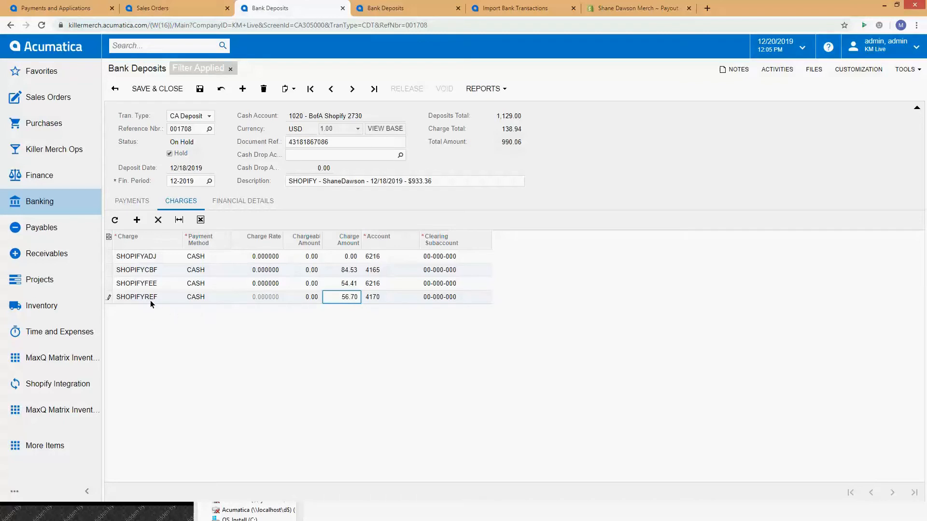
key("Up")
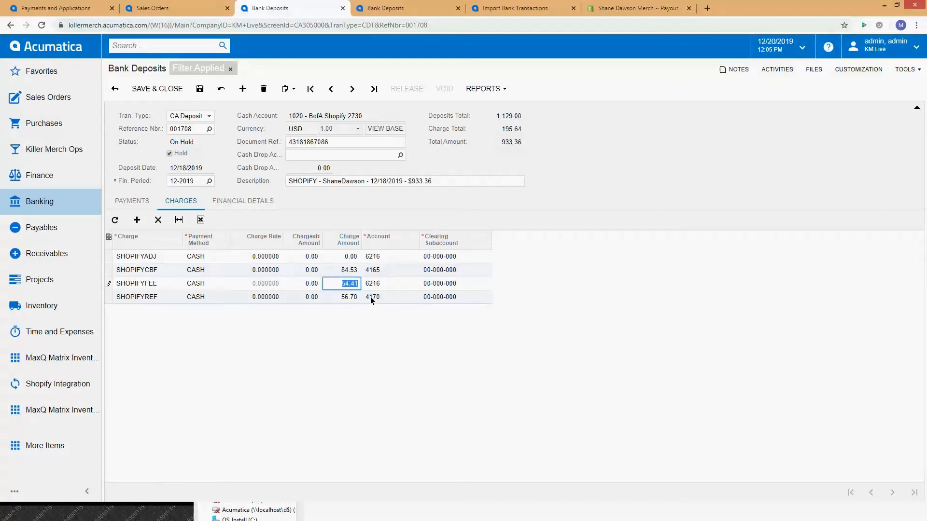
left_click(355, 299)
left_click(355, 288)
left_click(352, 297)
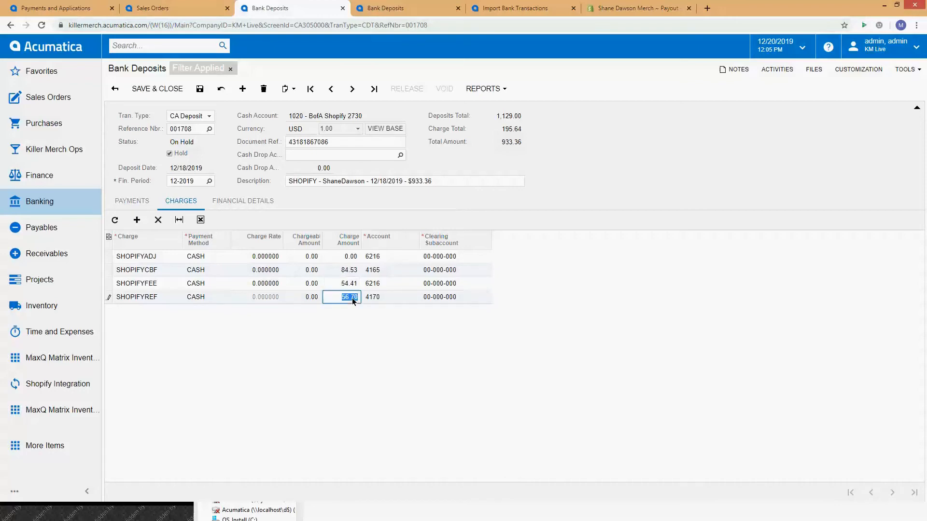
Step: Show the ShaneDawson deposit's payments and compare its total amount with the payout in the description
left_click(135, 208)
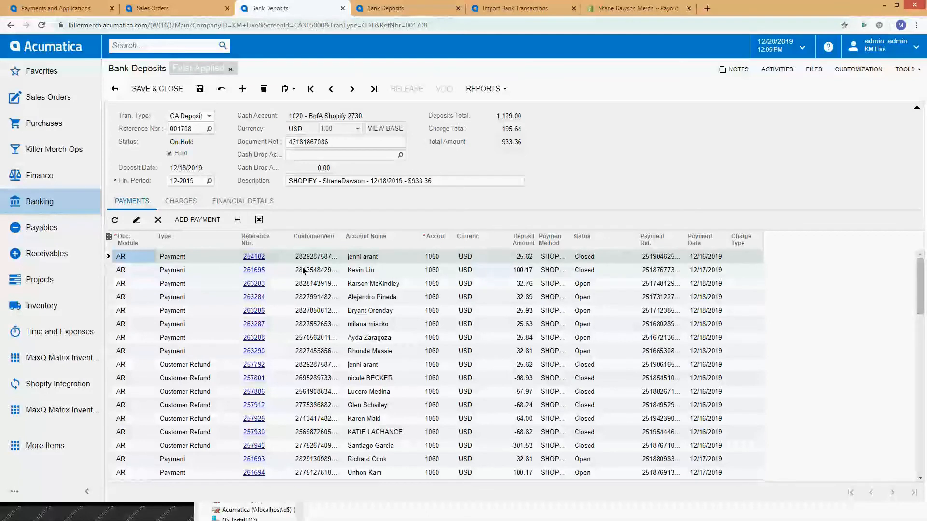
left_click(420, 182)
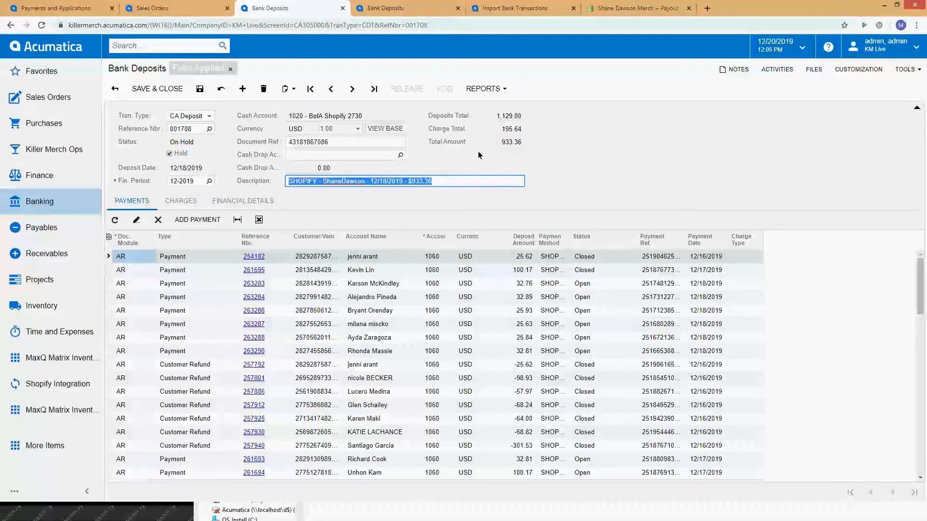
double_click(506, 143)
left_click(466, 181)
double_click(508, 144)
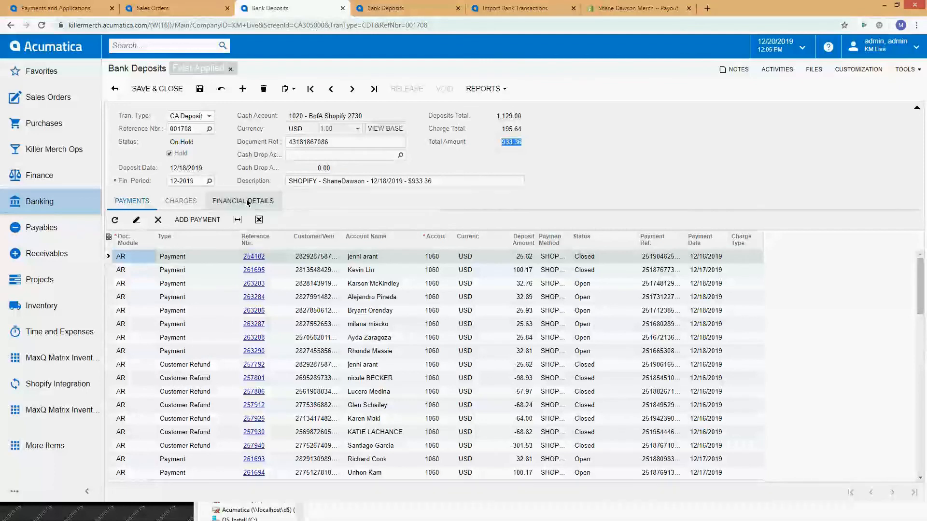
Step: Try taking the ShaneDawson deposit off hold, and discard all unsaved changes to return to the deposit list
left_click(170, 154)
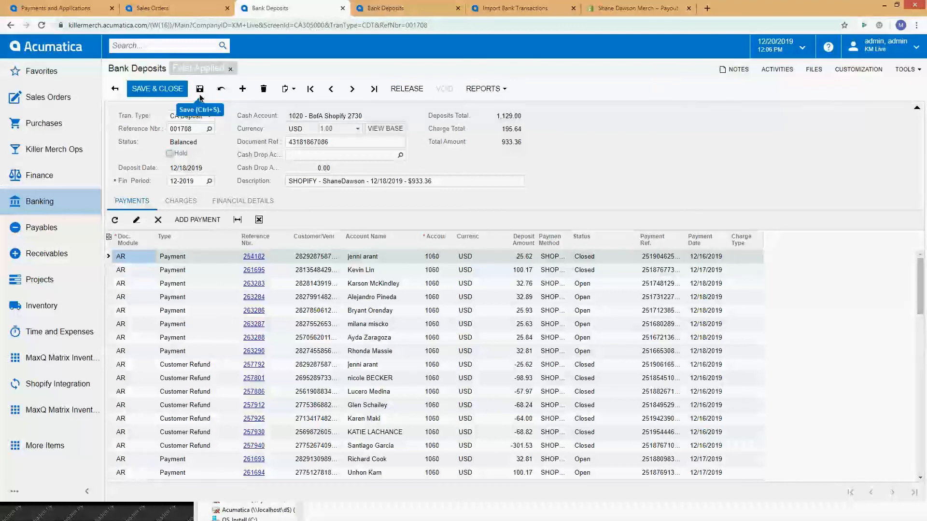
left_click(110, 94)
left_click(506, 89)
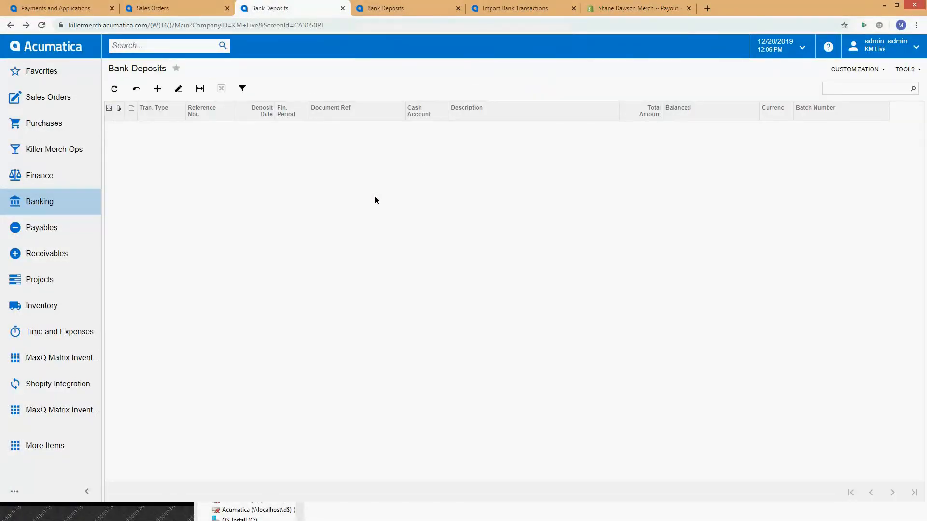
Step: Check the Balanced status of the first nine deposits in the list, from TheoVon 12/18/2019 to SharptoneRecords 12/19/2019
left_click(701, 129)
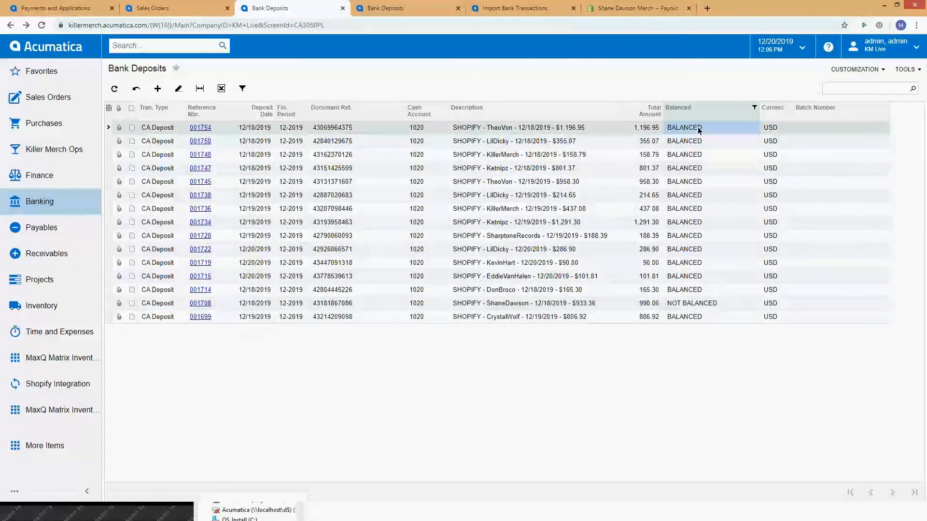
left_click(695, 142)
left_click(691, 158)
left_click(688, 167)
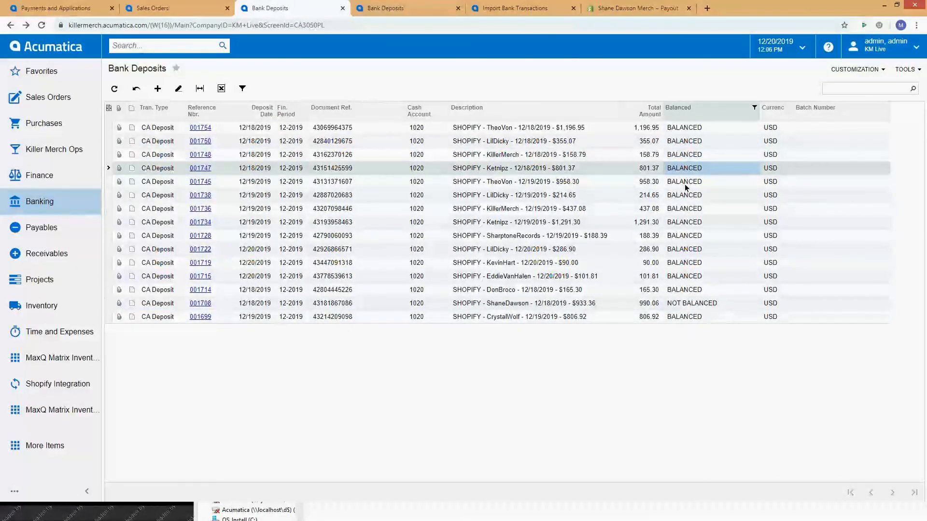
left_click(683, 182)
left_click(680, 196)
left_click(677, 211)
left_click(678, 220)
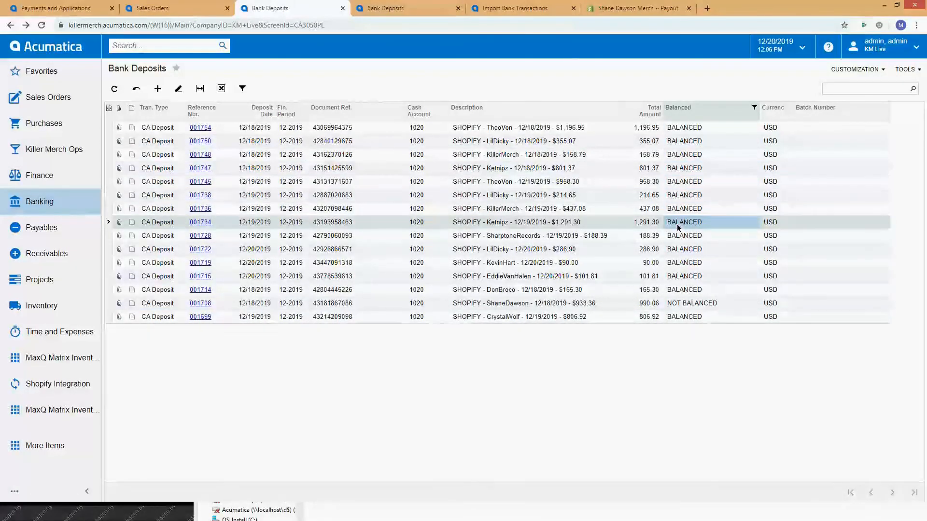
left_click(675, 237)
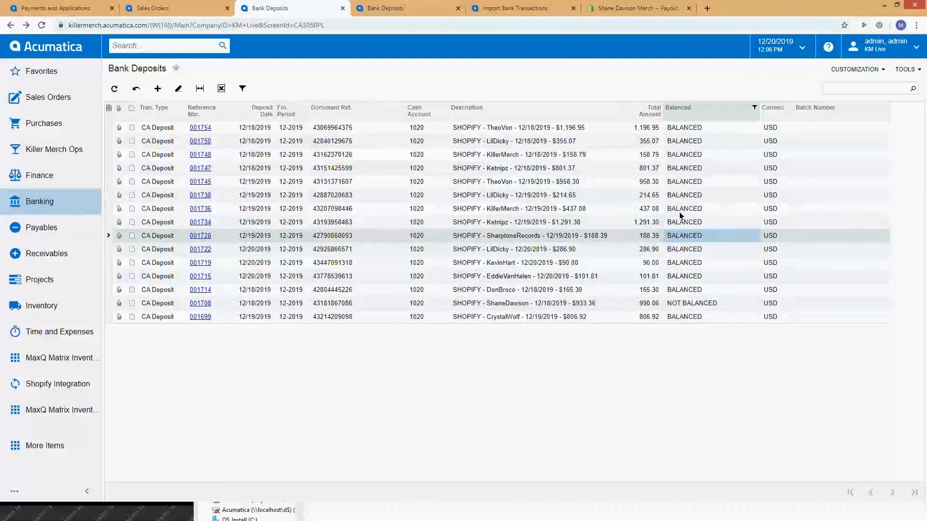
left_click(679, 212)
left_click(680, 198)
left_click(684, 183)
left_click(685, 167)
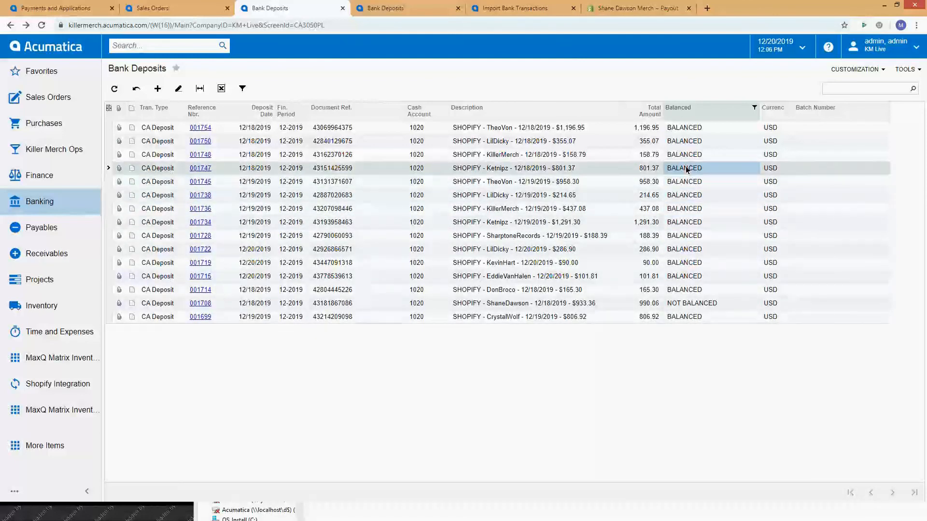
left_click(689, 155)
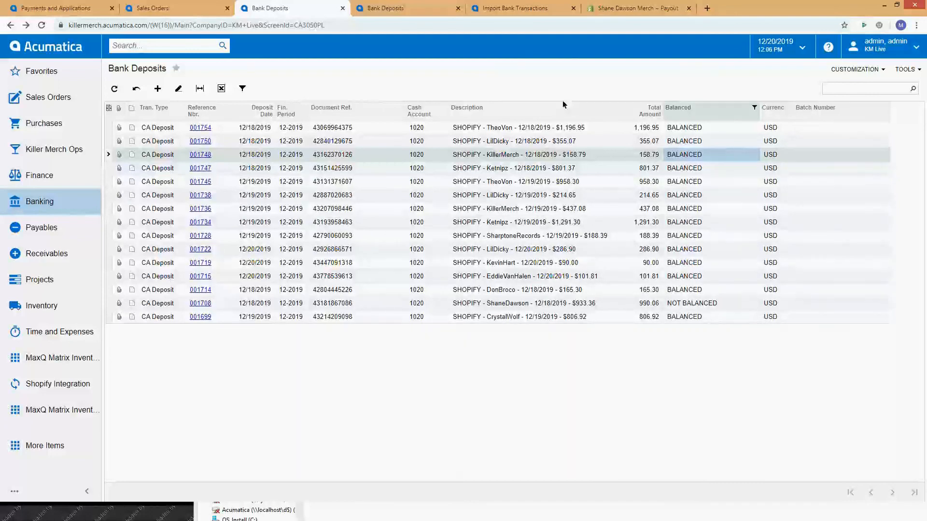
Step: Open the TheoVon 12/18/2019 deposit and bring up the details of its second listed payment
left_click(200, 128)
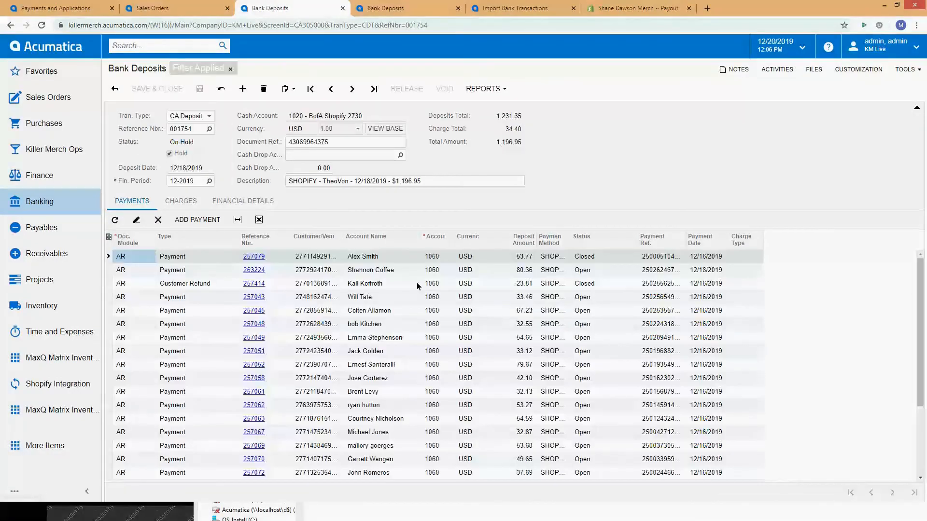
left_click(254, 272)
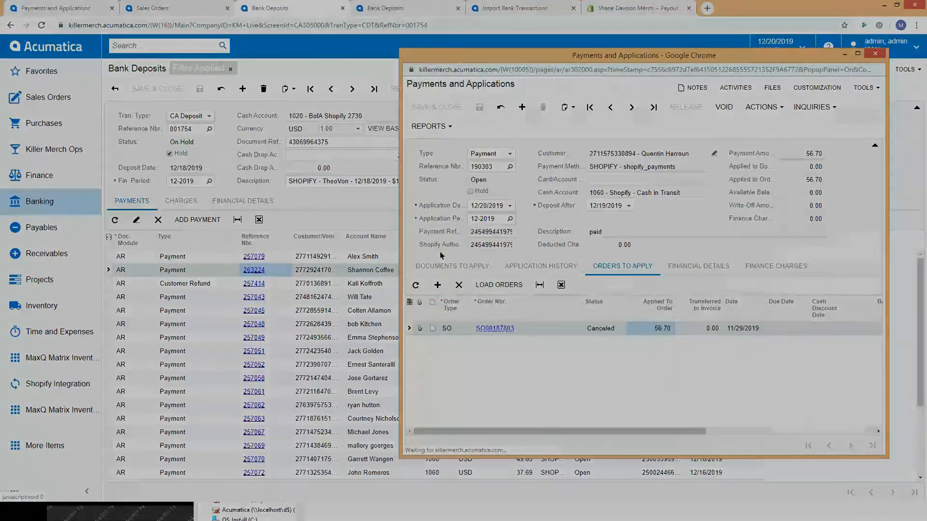